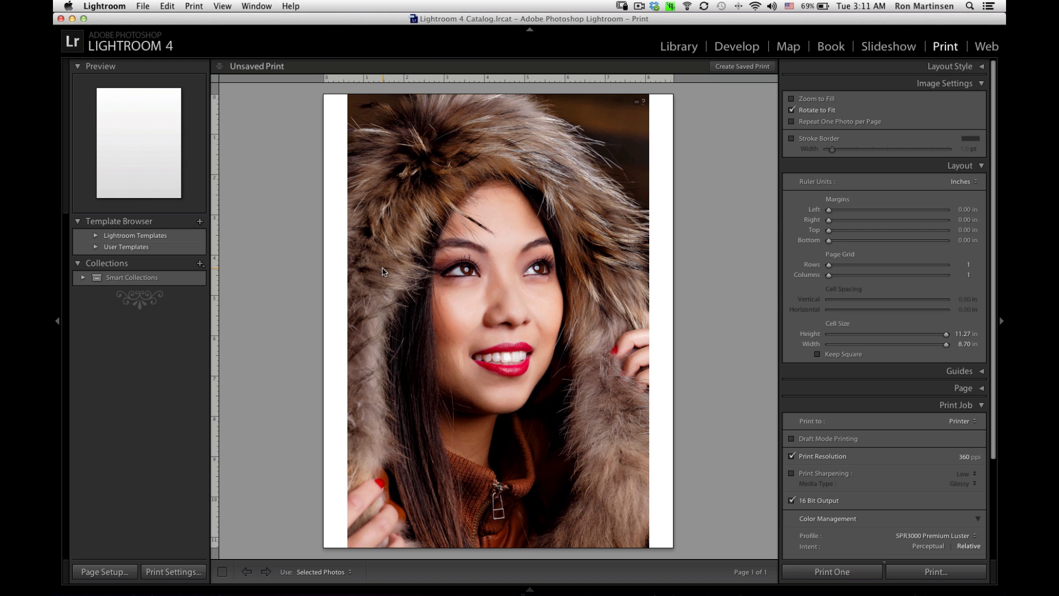
Step: Keep the R3000 in Page Setup and choose US Letter Sheet Feeder – Borderless (Auto Expand) paper
key("ctrl+Up")
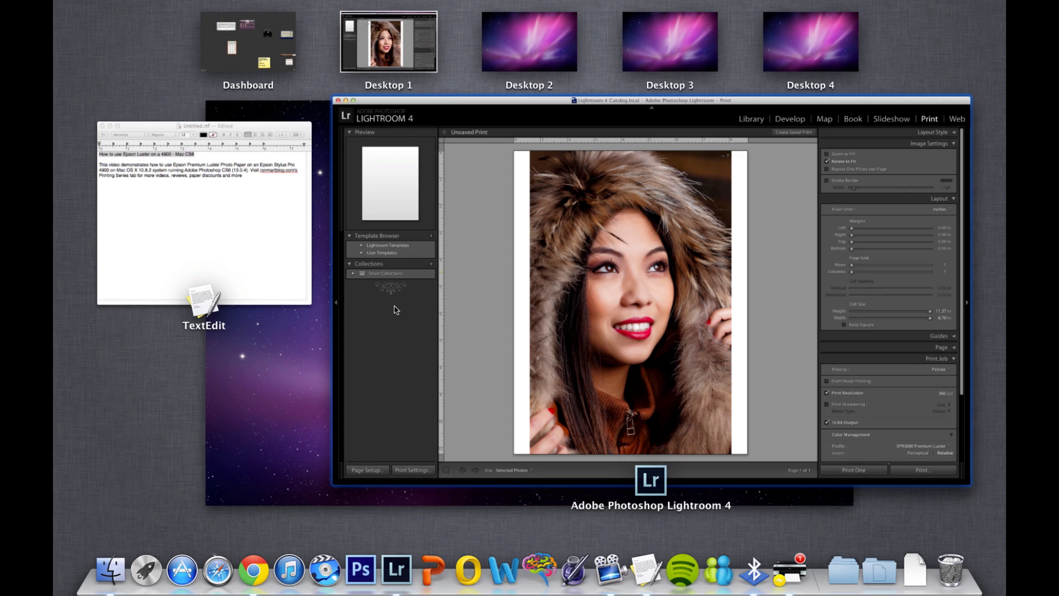
left_click(396, 309)
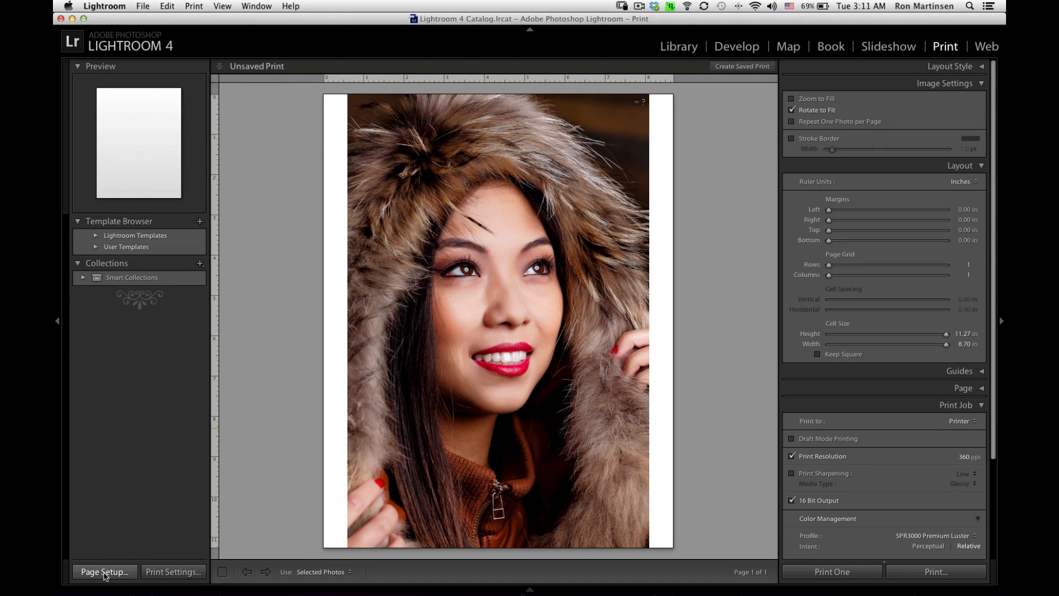
left_click(104, 573)
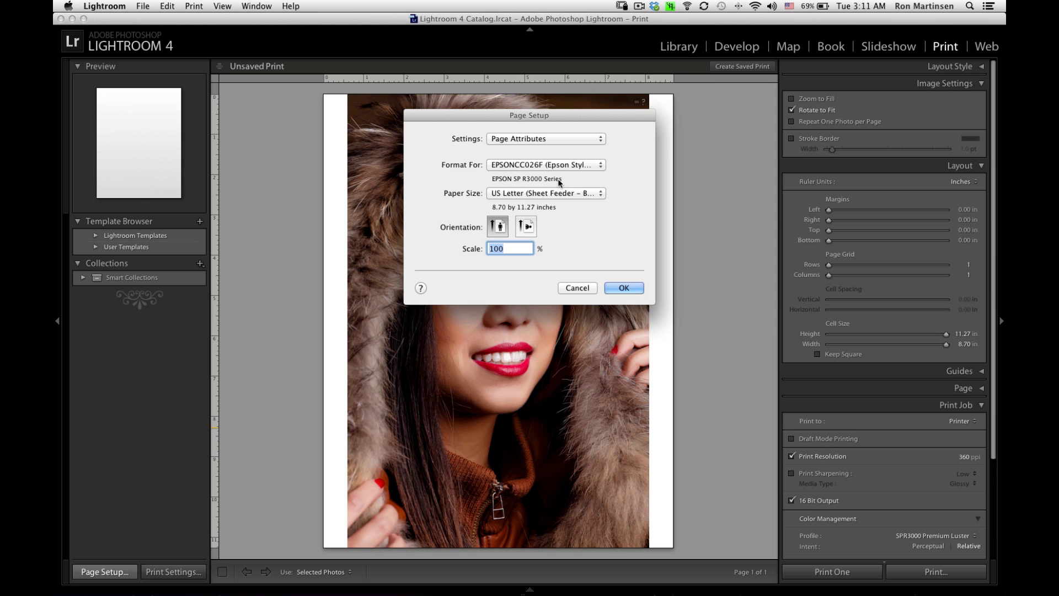
left_click(552, 167)
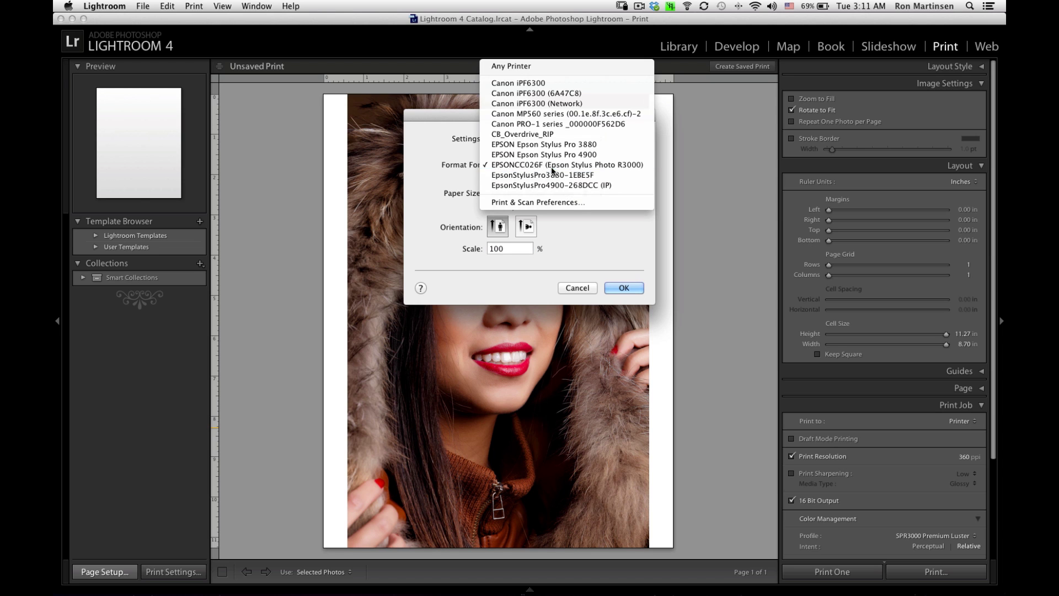
left_click(552, 165)
left_click(545, 196)
mouse_move(542, 198)
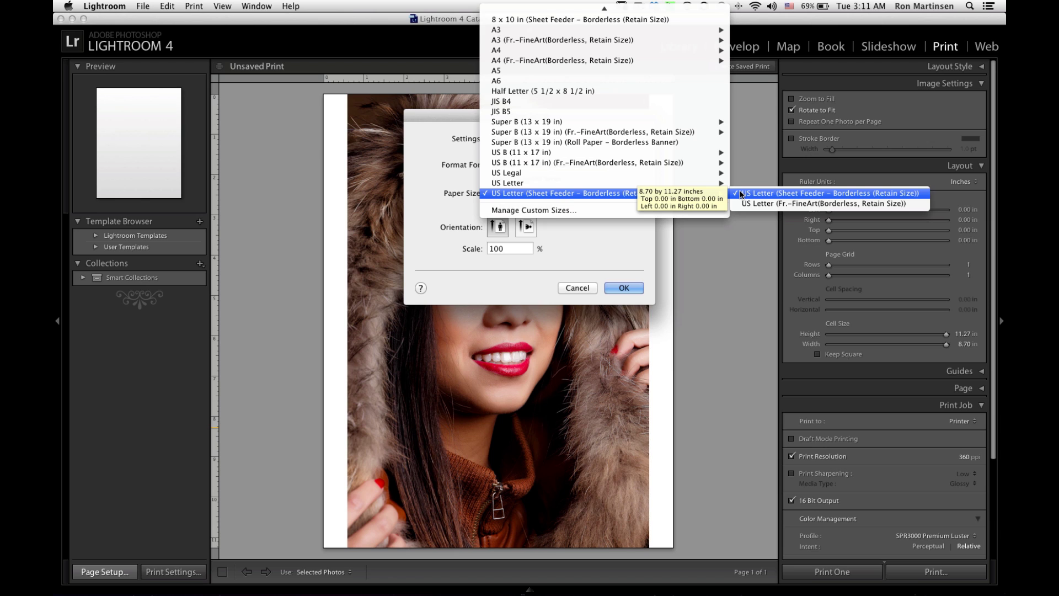
mouse_move(616, 183)
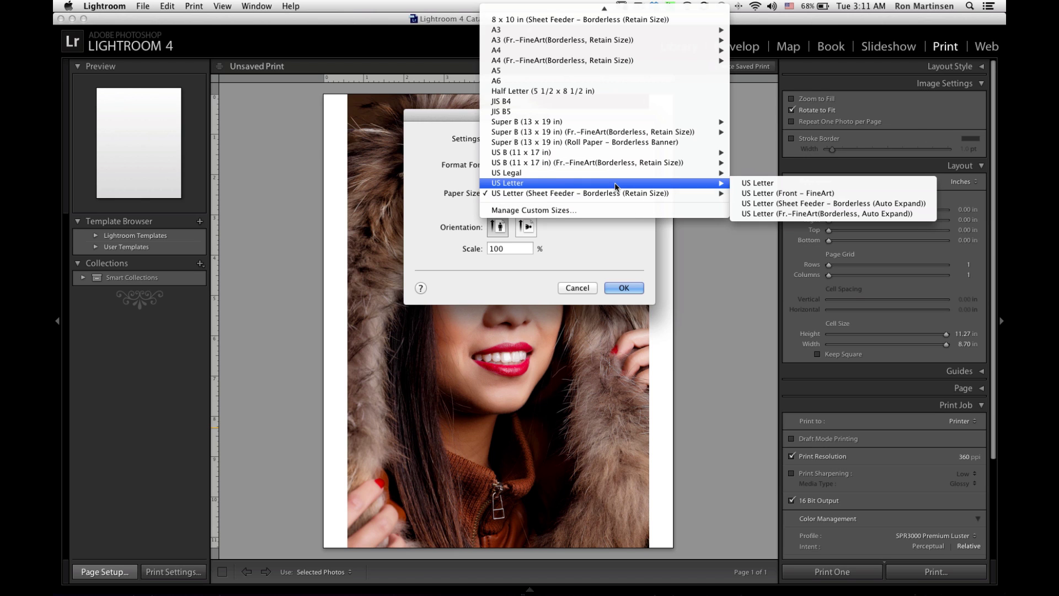
left_click(805, 207)
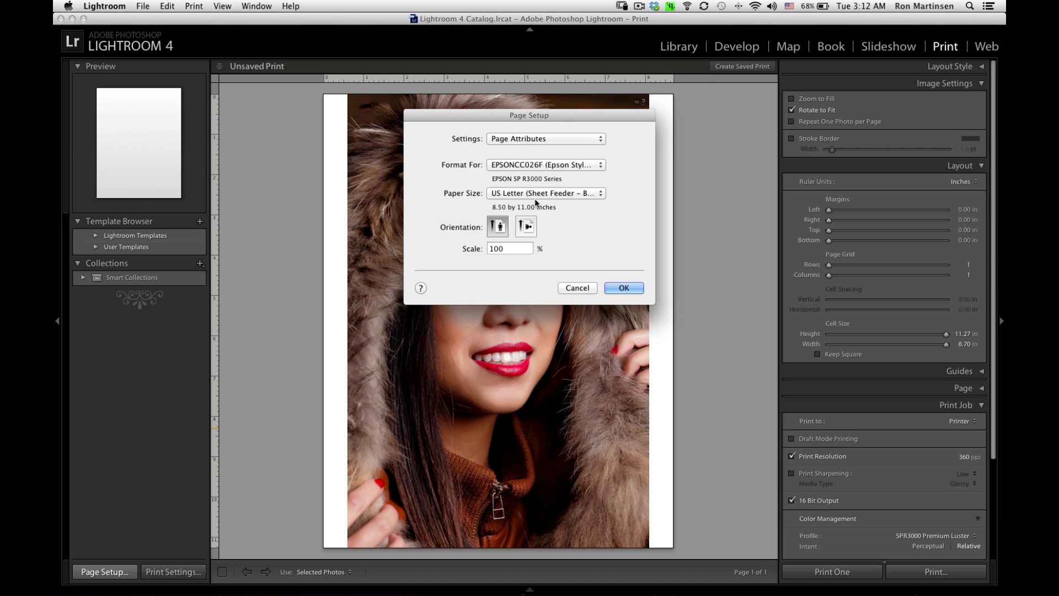
left_click(616, 291)
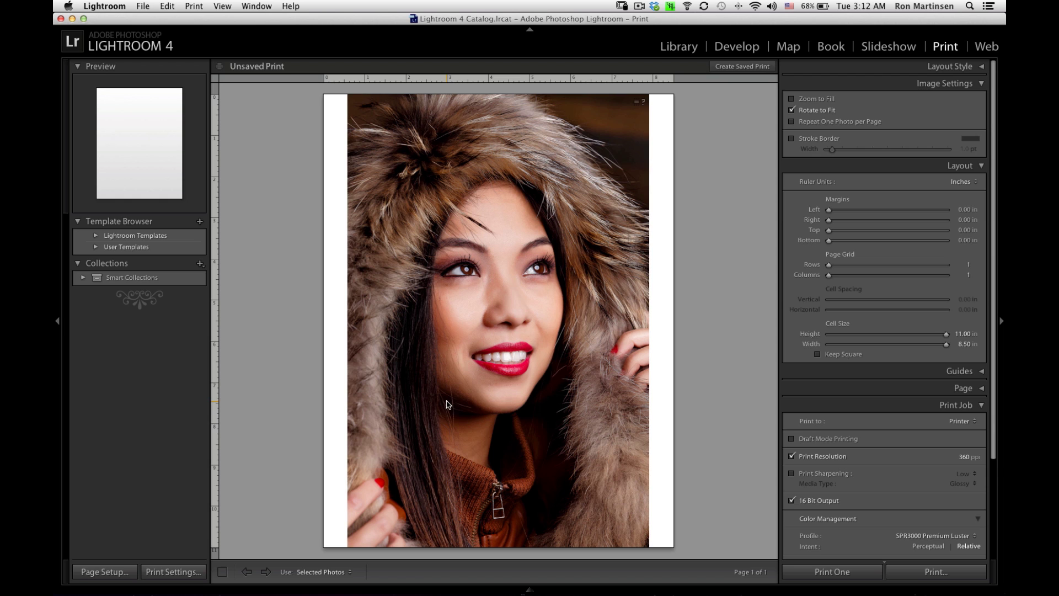
Step: Try Zoom to Fill and a shorter cell height, then keep the photo fitted at 11.00 in
scroll(892, 173, "down", 2)
scroll(878, 161, "up", 2)
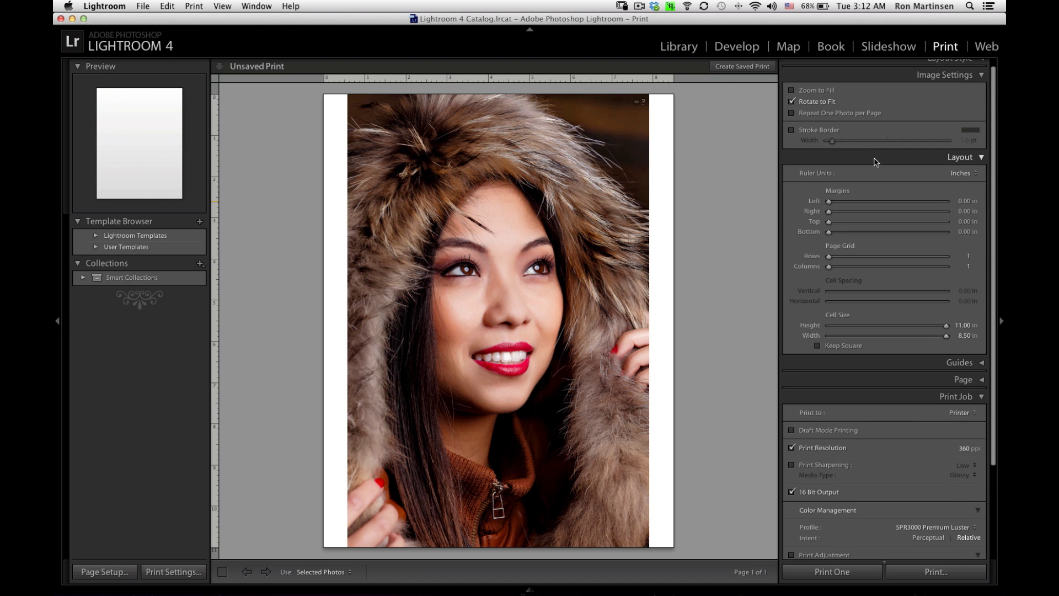
left_click(813, 93)
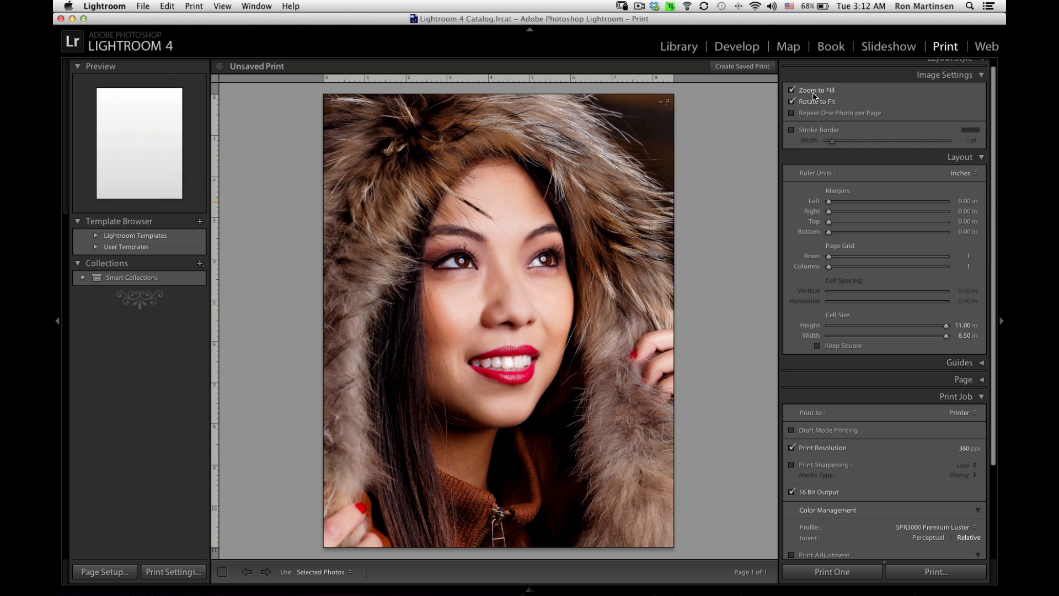
left_click(813, 92)
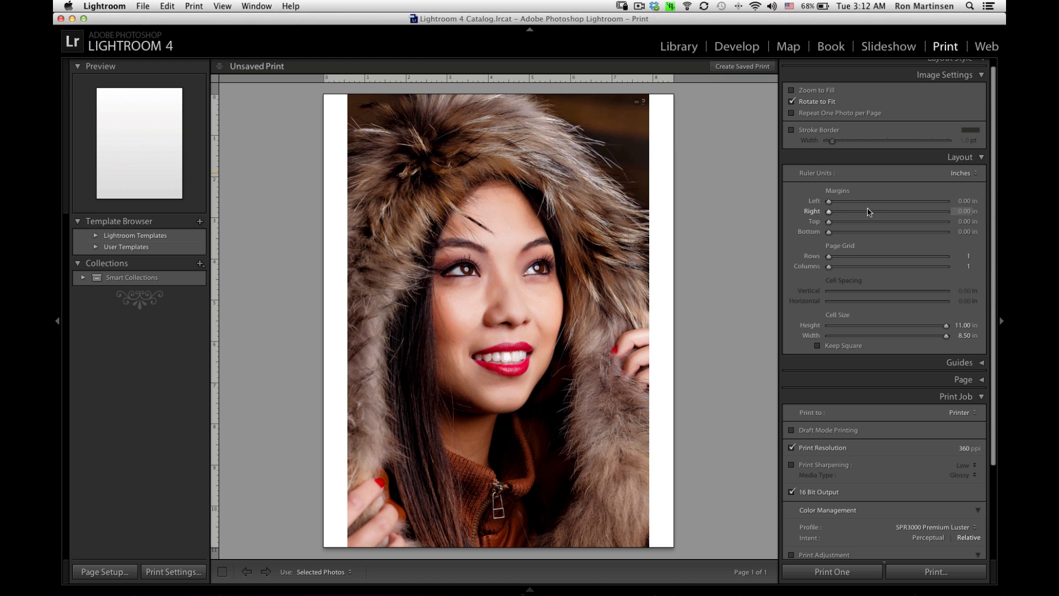
scroll(880, 205, "up", 1)
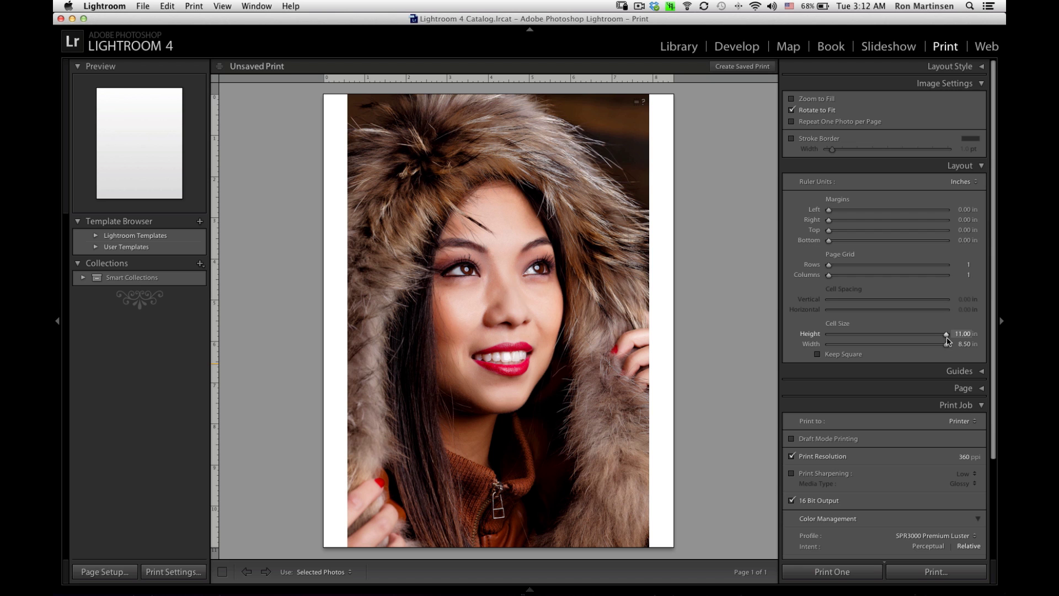
mouse_move(947, 337)
left_mouse_down()
mouse_move(901, 337)
mouse_move(959, 342)
left_mouse_up()
left_click(836, 475)
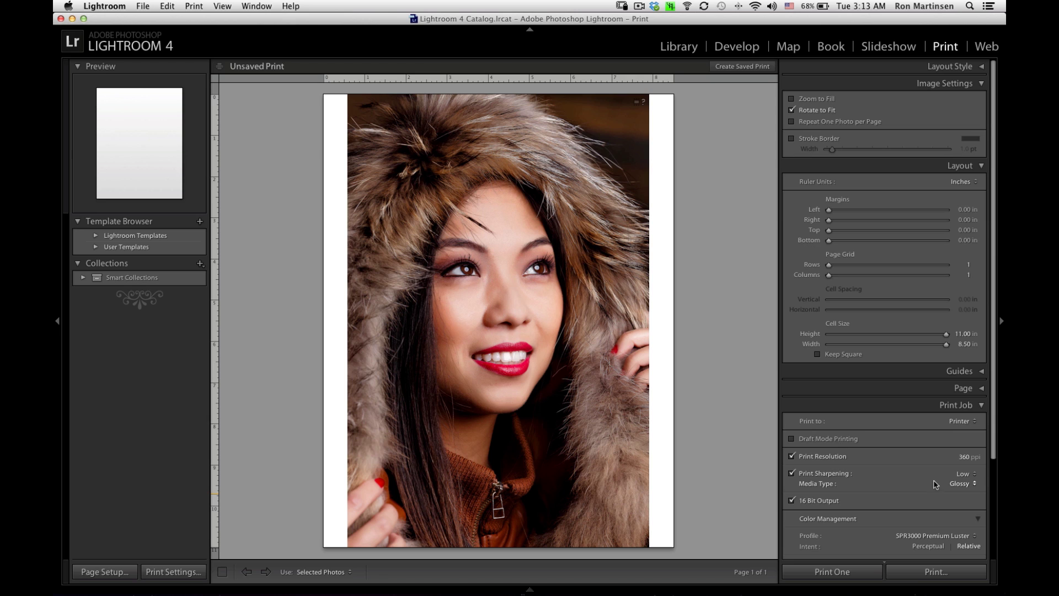
left_click(962, 485)
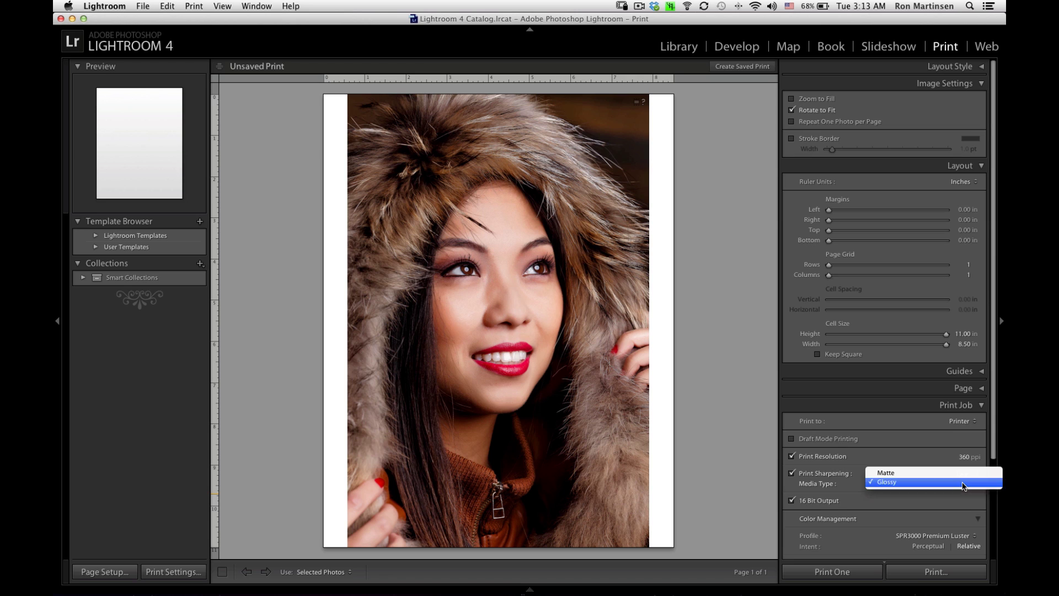
left_click(963, 485)
left_click(972, 475)
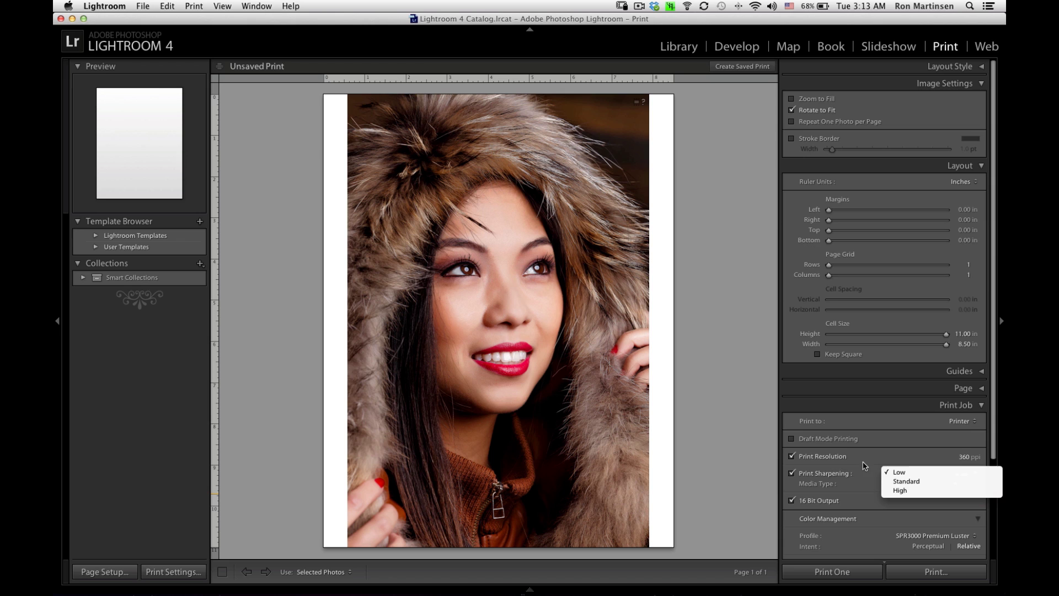
left_click(858, 475)
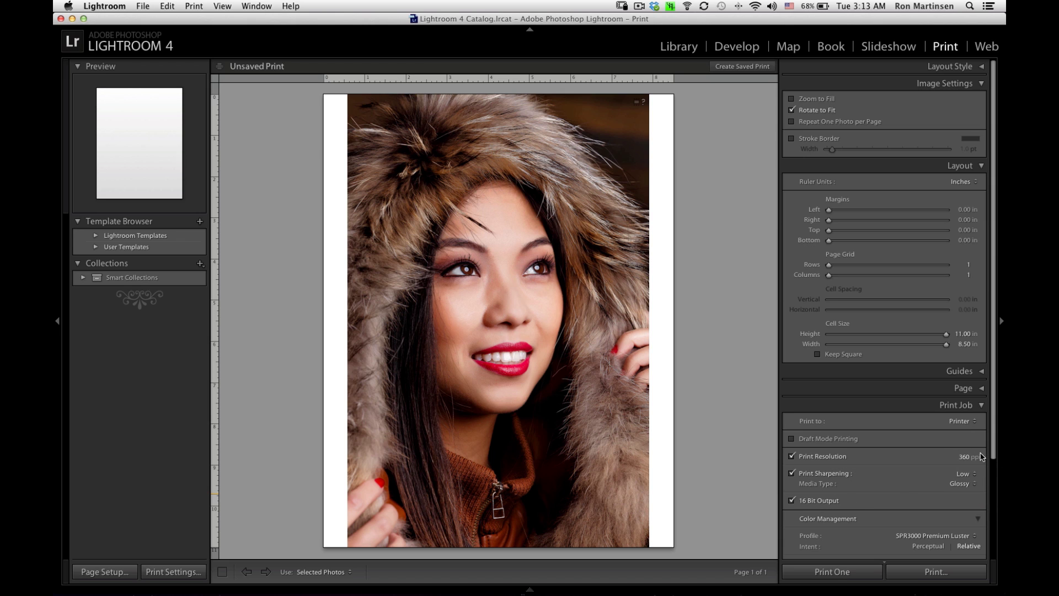
left_click_drag(993, 461, 1006, 562)
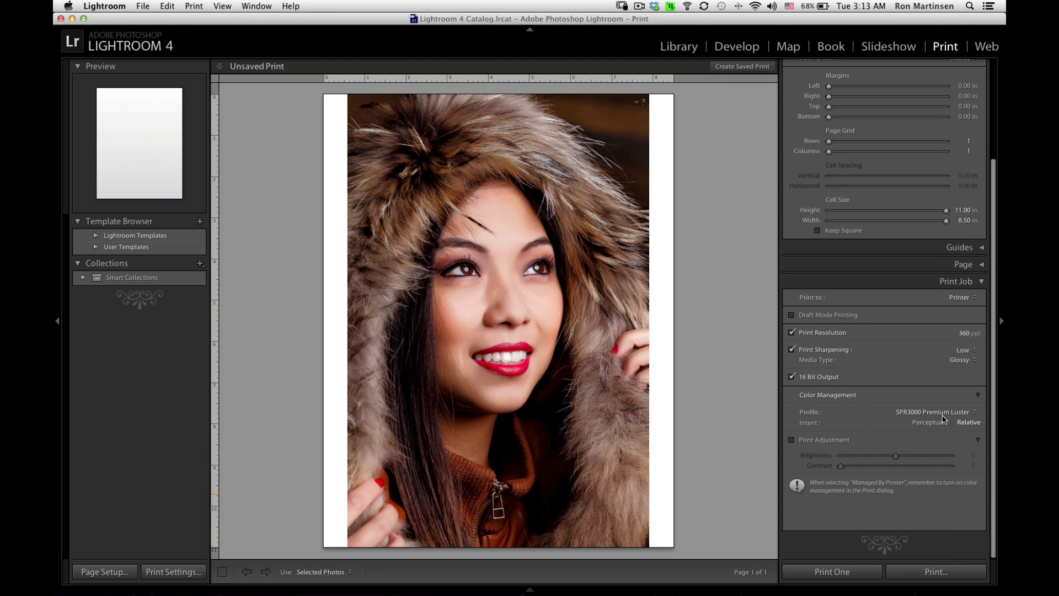
Step: Open the profile chooser and tick the Epson 3880 PremiumLusterPhotoPaper profile
left_click(968, 415)
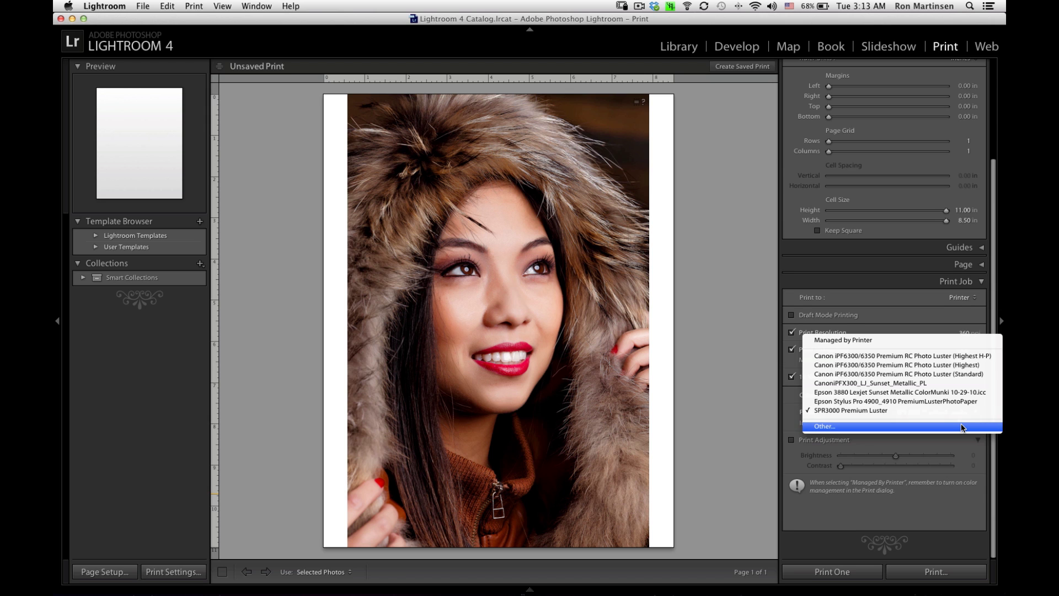
left_click(962, 428)
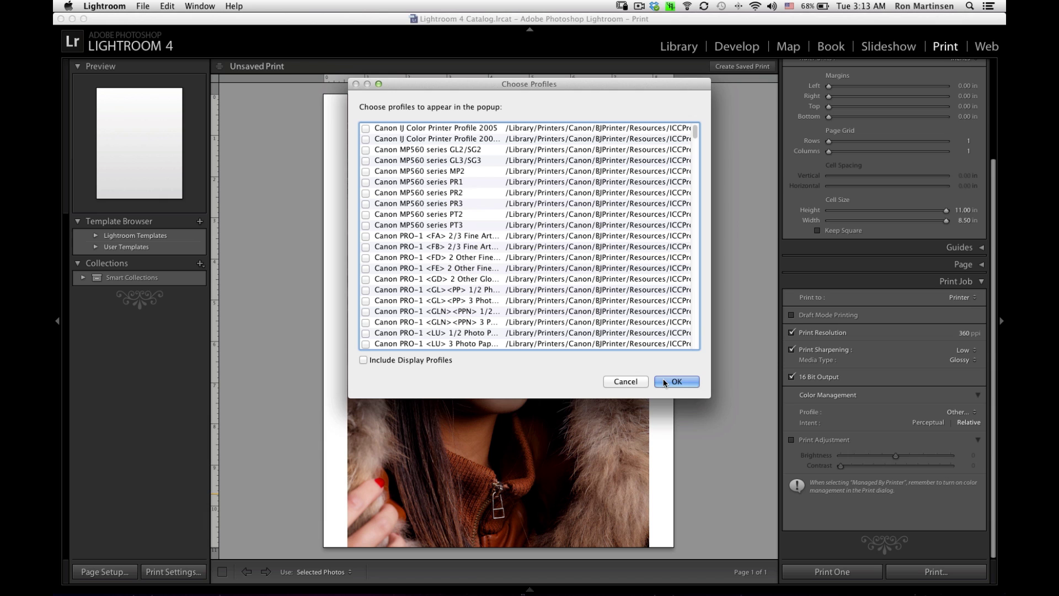
left_click(379, 85)
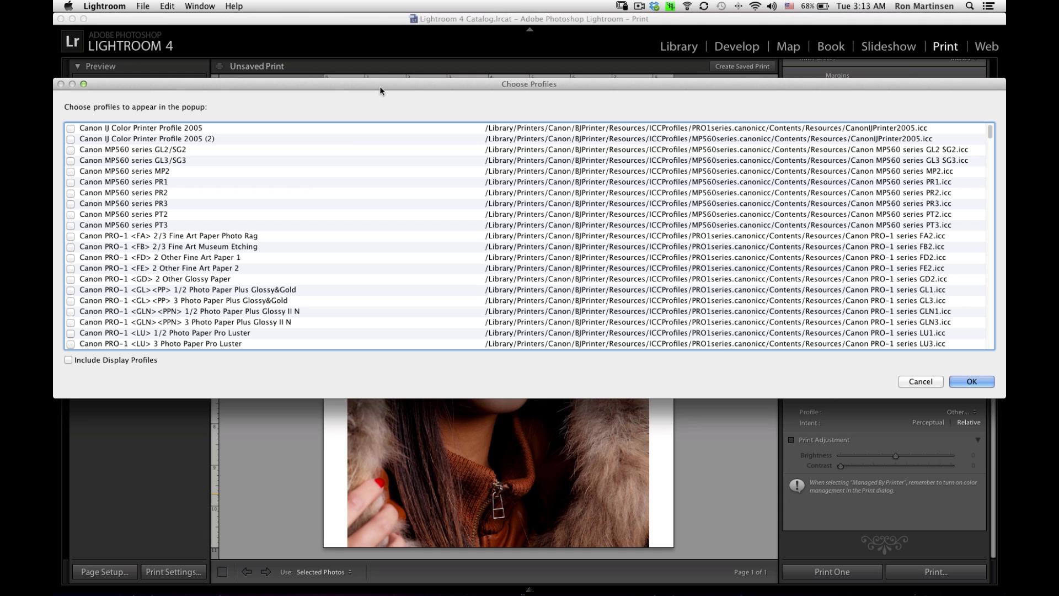
scroll(279, 175, "down", 15)
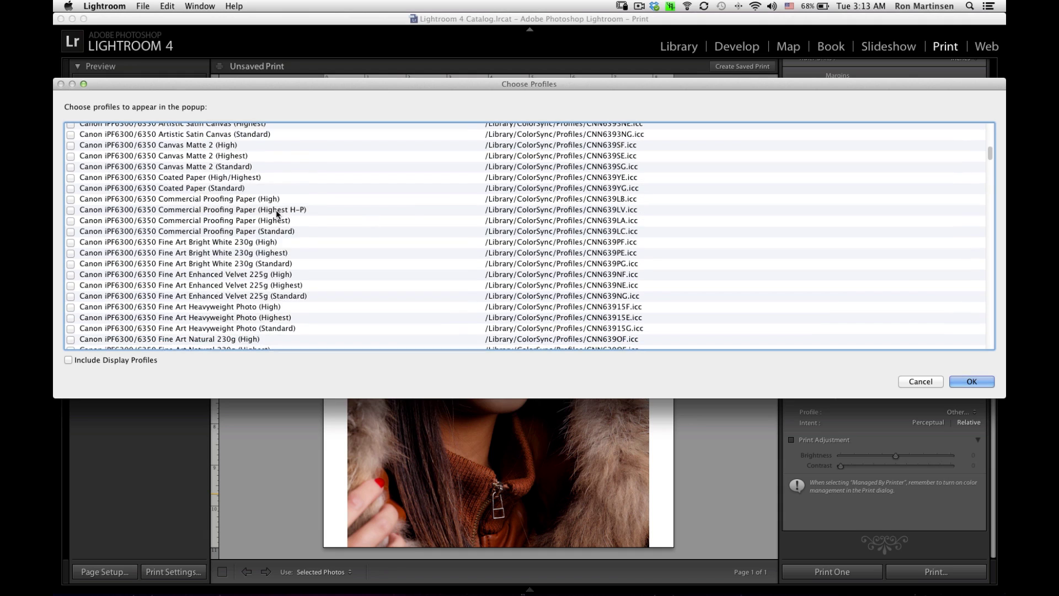
scroll(234, 203, "down", 20)
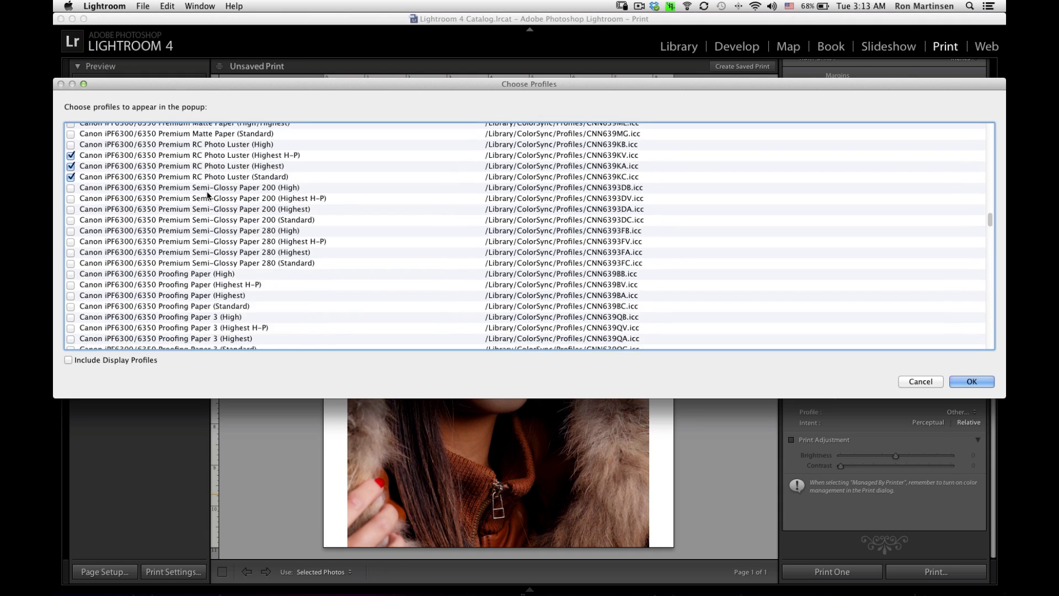
scroll(208, 196, "down", 20)
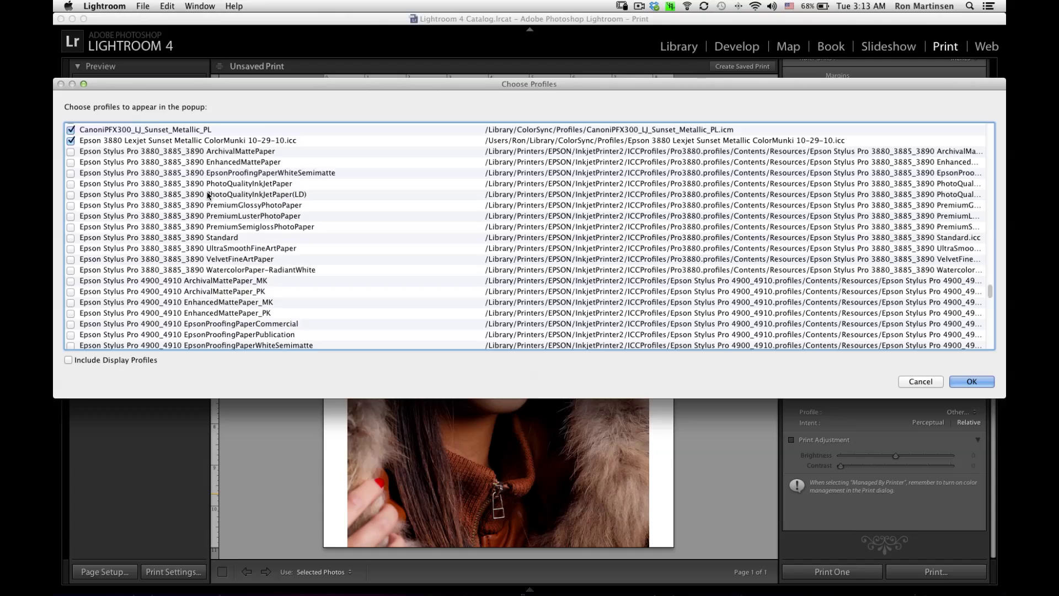
scroll(208, 196, "up", 20)
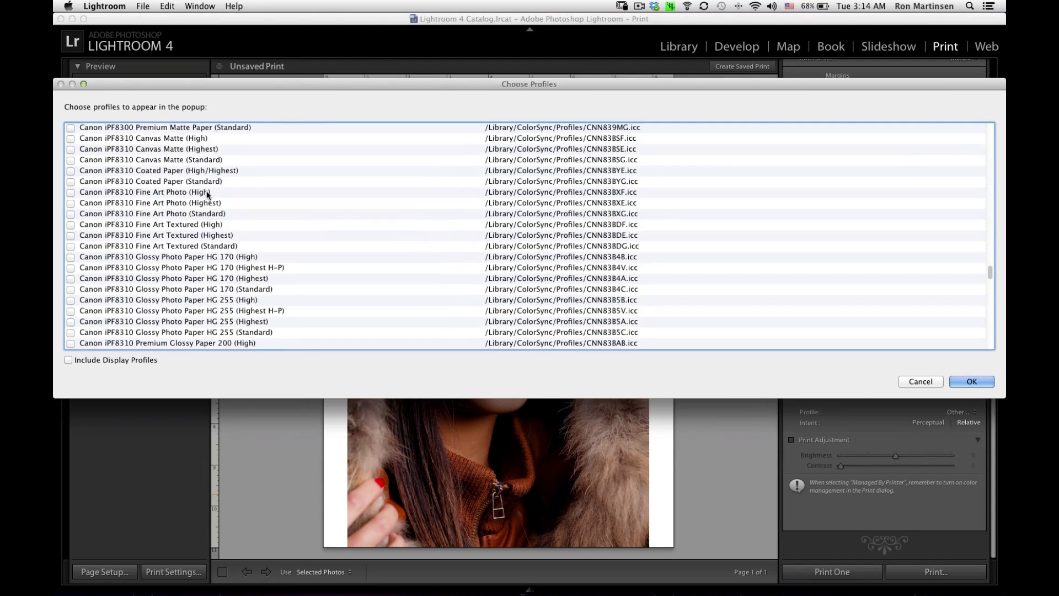
scroll(208, 194, "up", 20)
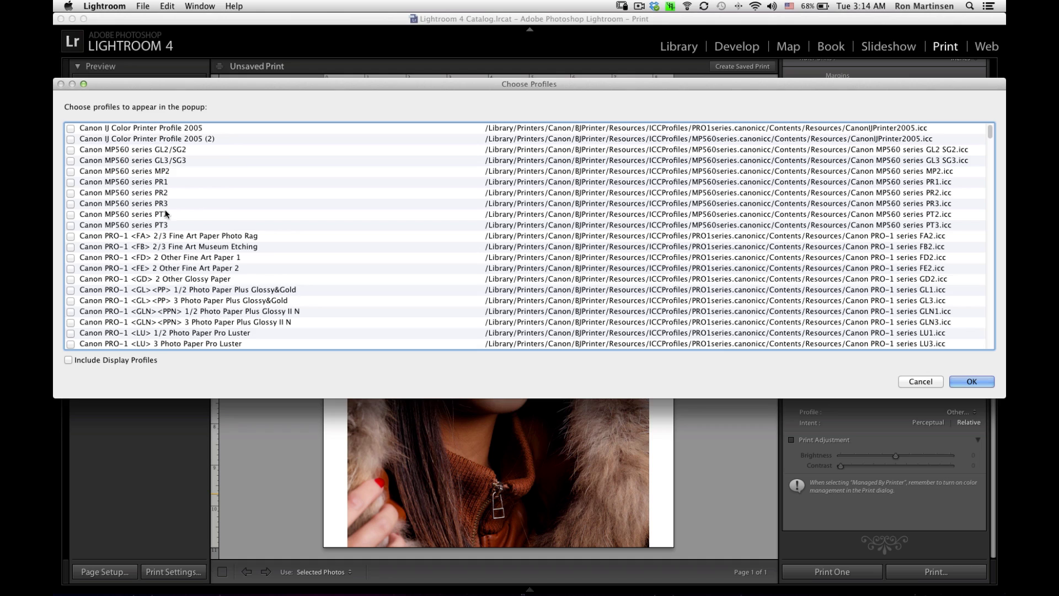
scroll(146, 229, "down", 10)
scroll(145, 229, "down", 15)
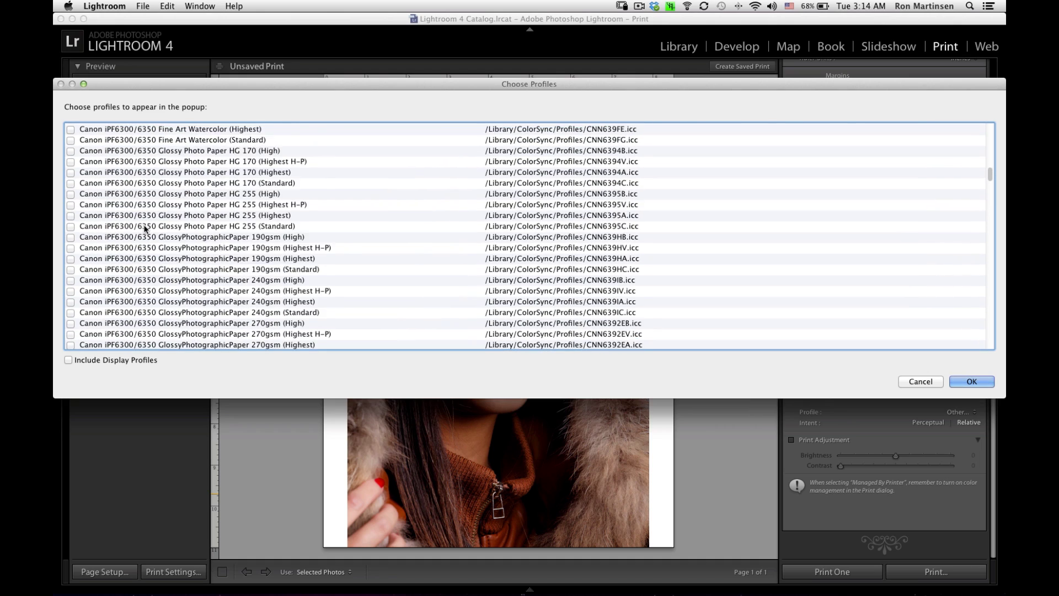
scroll(146, 229, "down", 15)
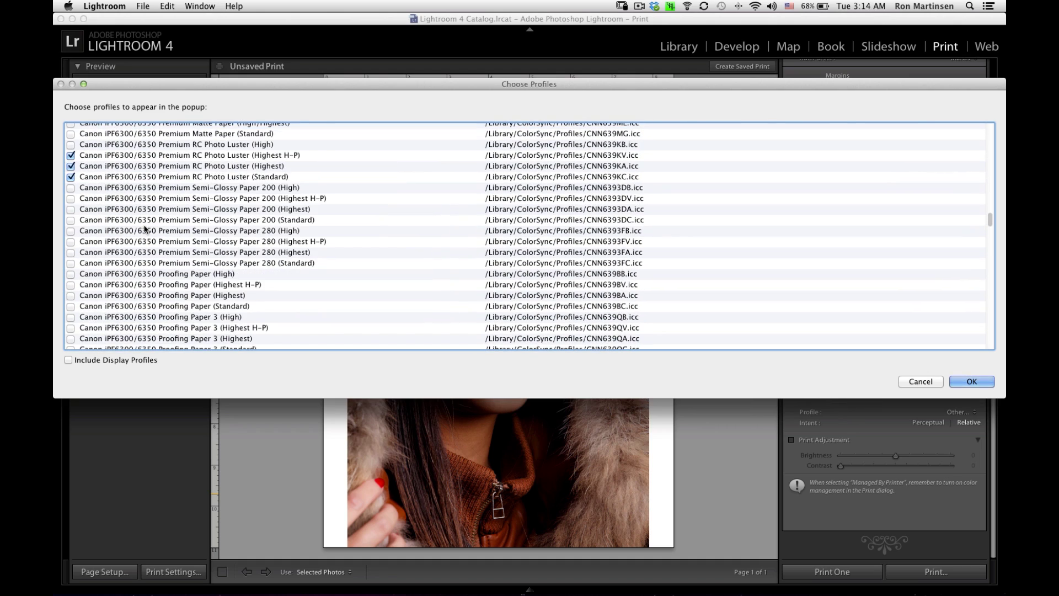
scroll(145, 229, "down", 15)
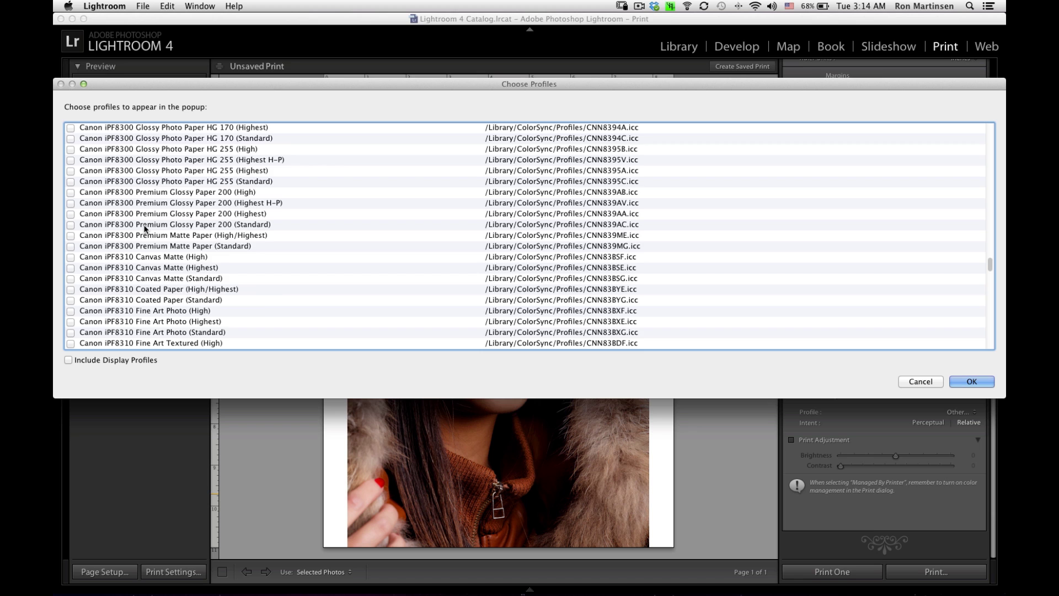
scroll(145, 229, "down", 3)
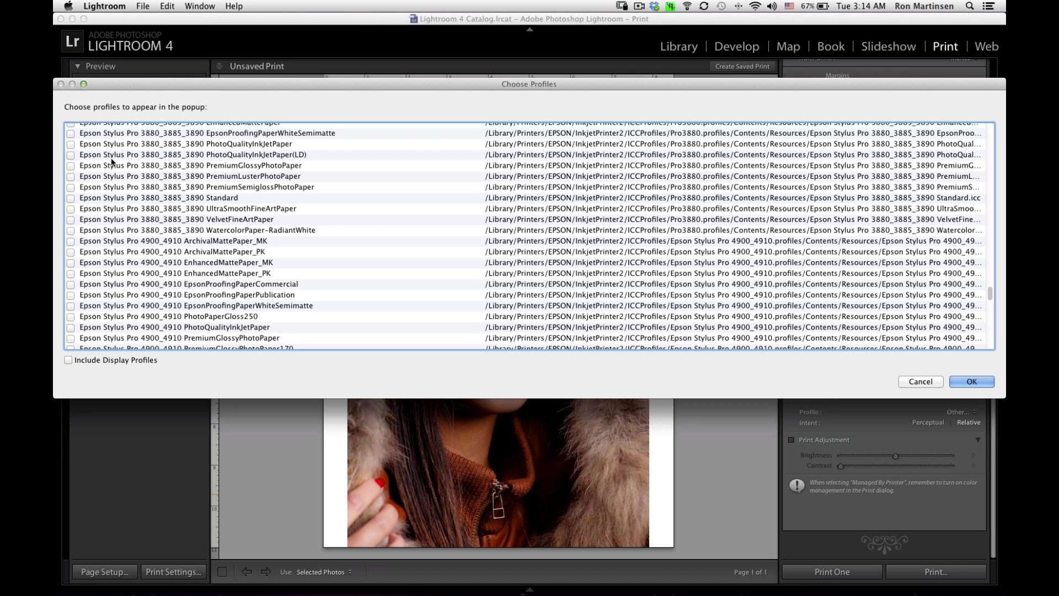
left_click(70, 178)
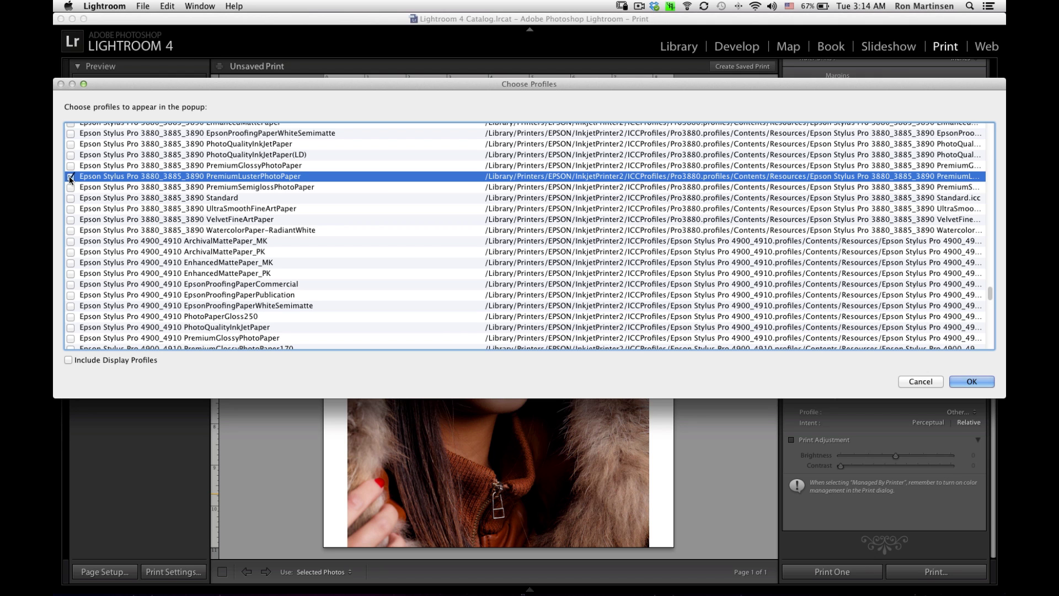
Step: Tick the SPR3000 Premium Luster profile and confirm the profile selection
scroll(91, 235, "up", 3)
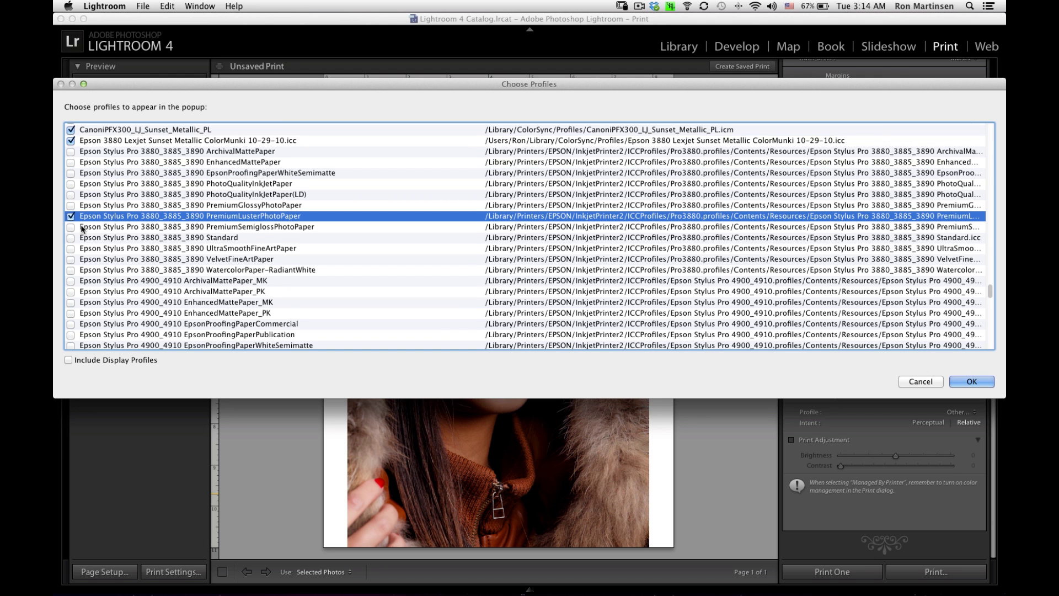
scroll(95, 238, "up", 2)
scroll(95, 238, "down", 8)
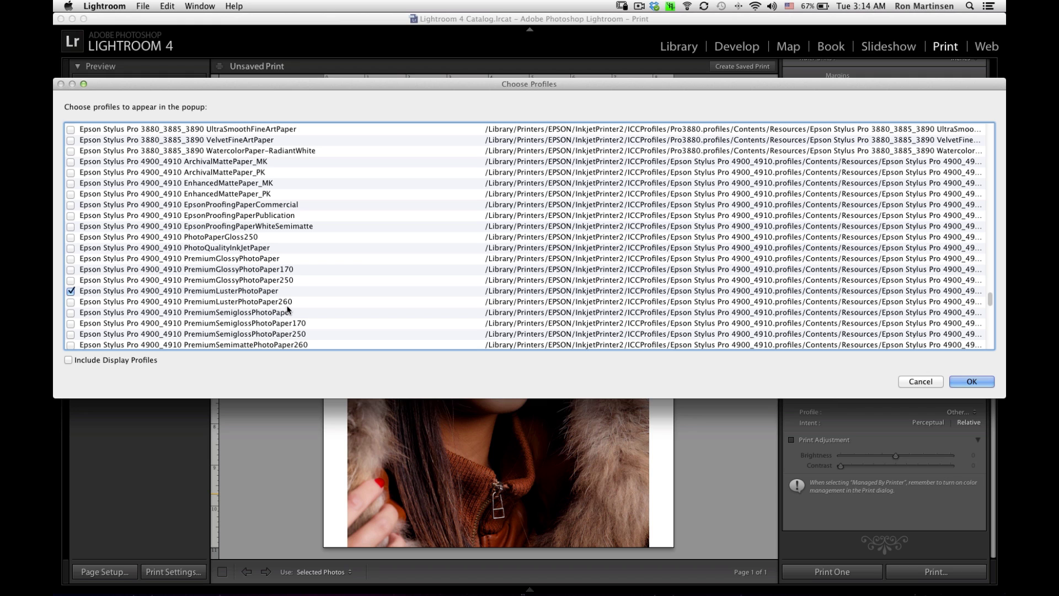
scroll(148, 302, "up", 3)
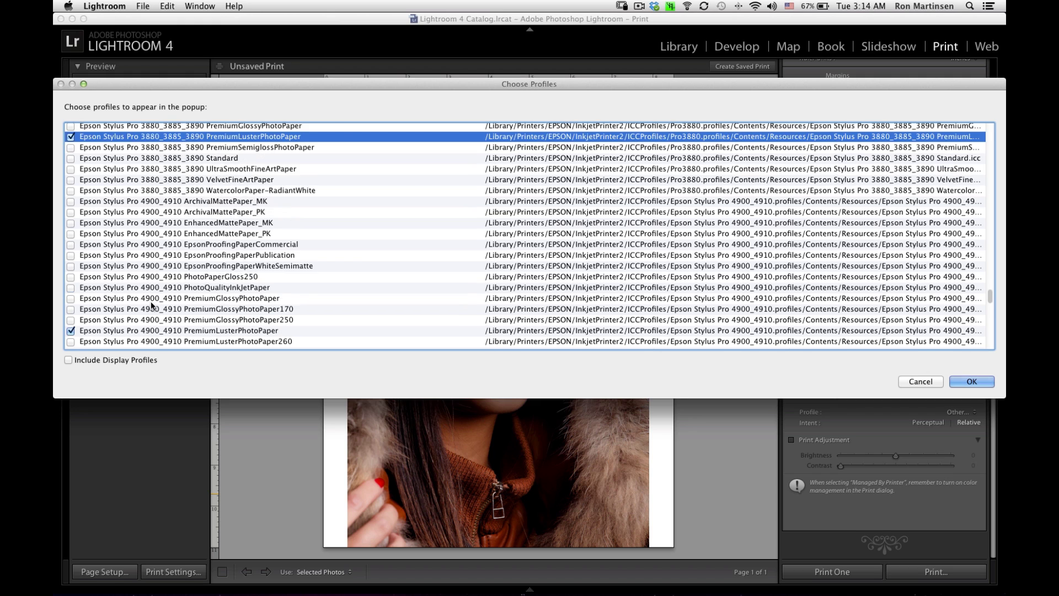
scroll(151, 305, "down", 3)
scroll(151, 304, "down", 10)
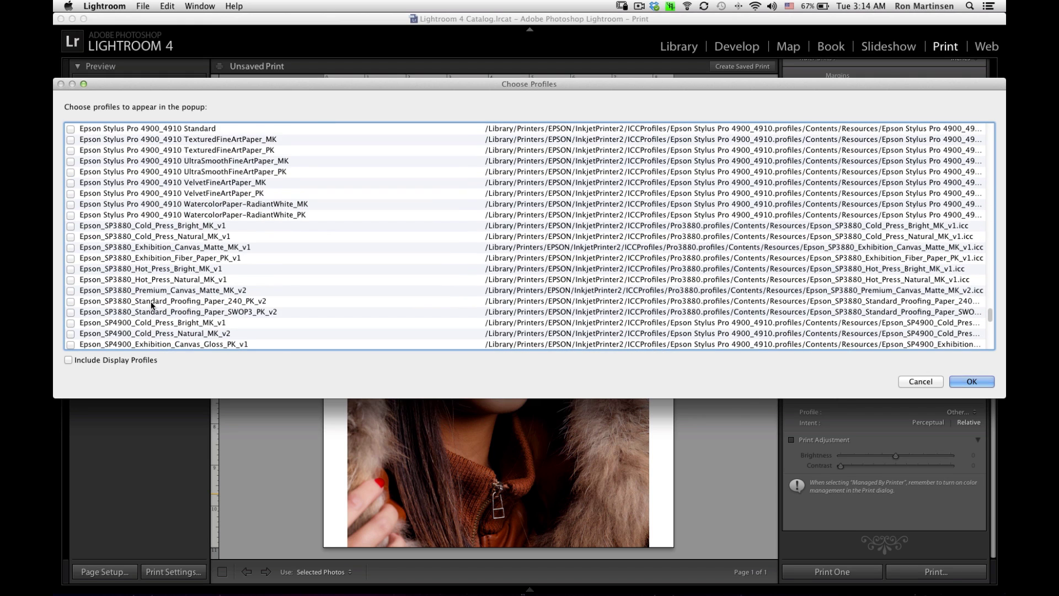
scroll(151, 301, "down", 5)
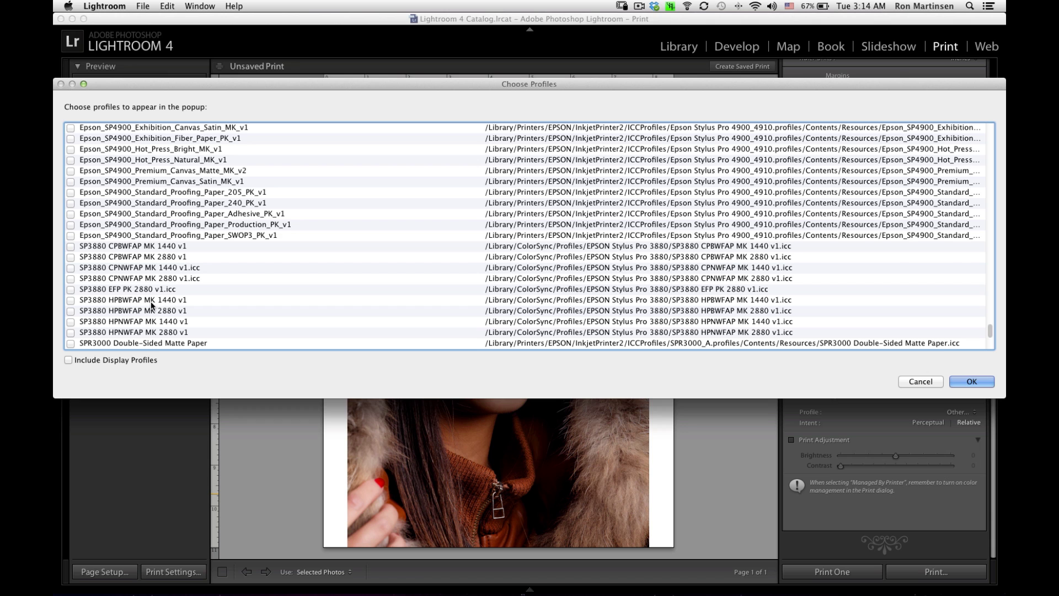
scroll(150, 301, "down", 5)
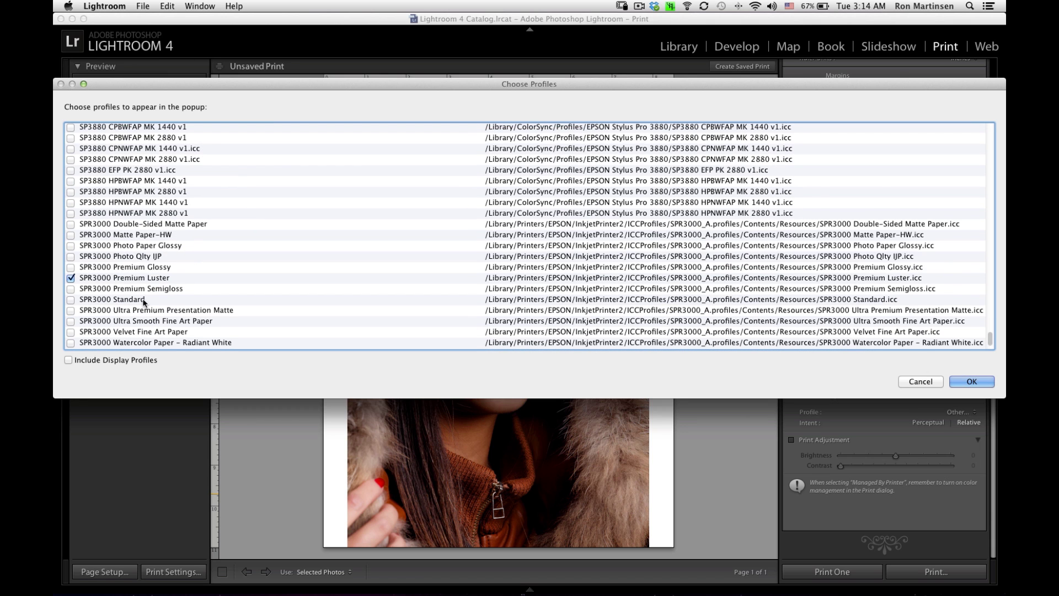
left_click(94, 280)
left_click(966, 380)
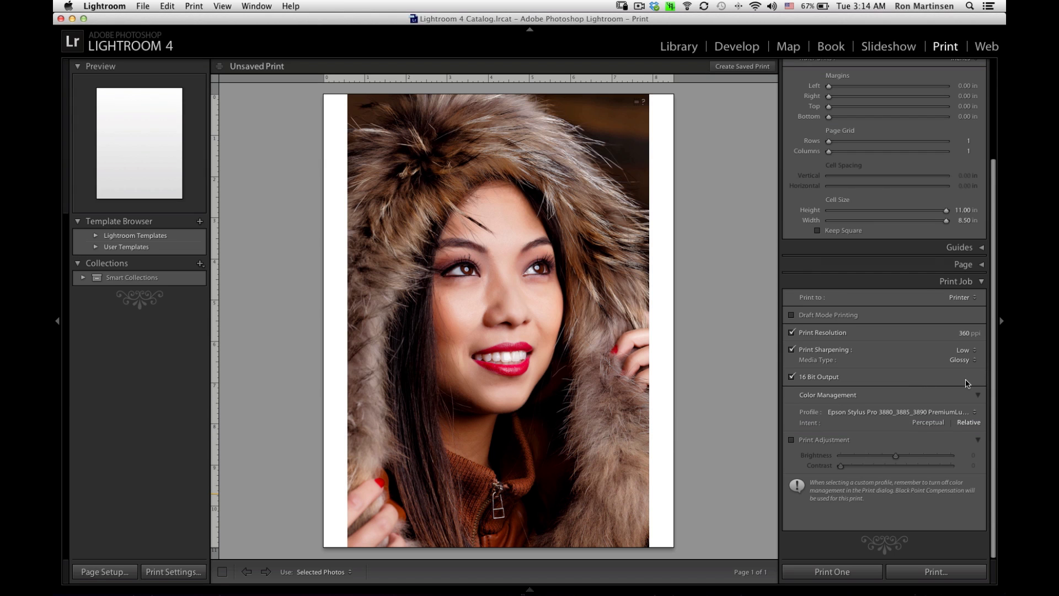
Step: Set the profile to SPR3000 Premium Luster, test Print Adjustment brightness, then turn it off
left_click(963, 413)
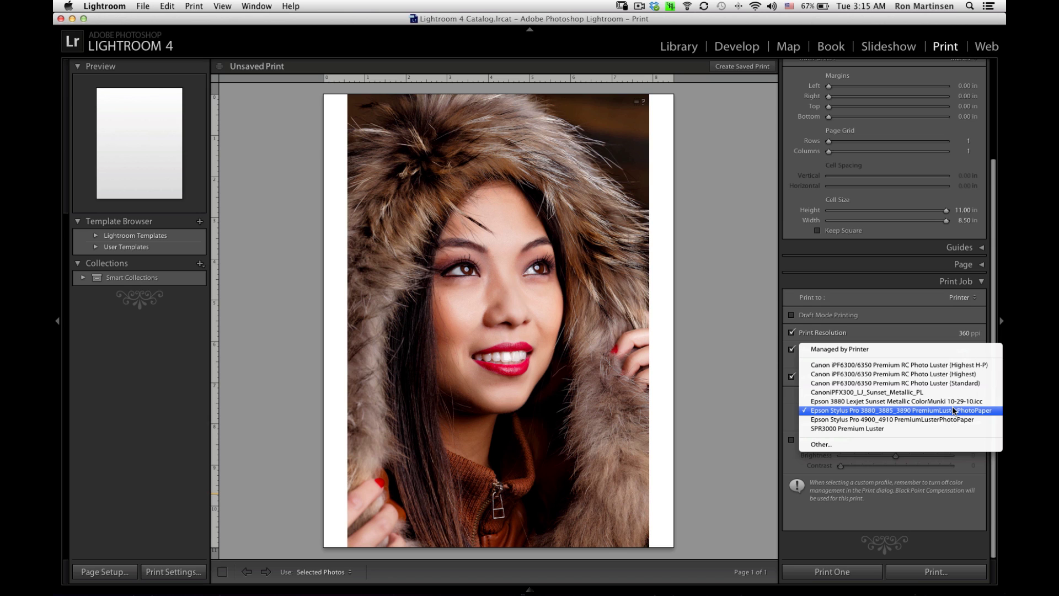
left_click(951, 428)
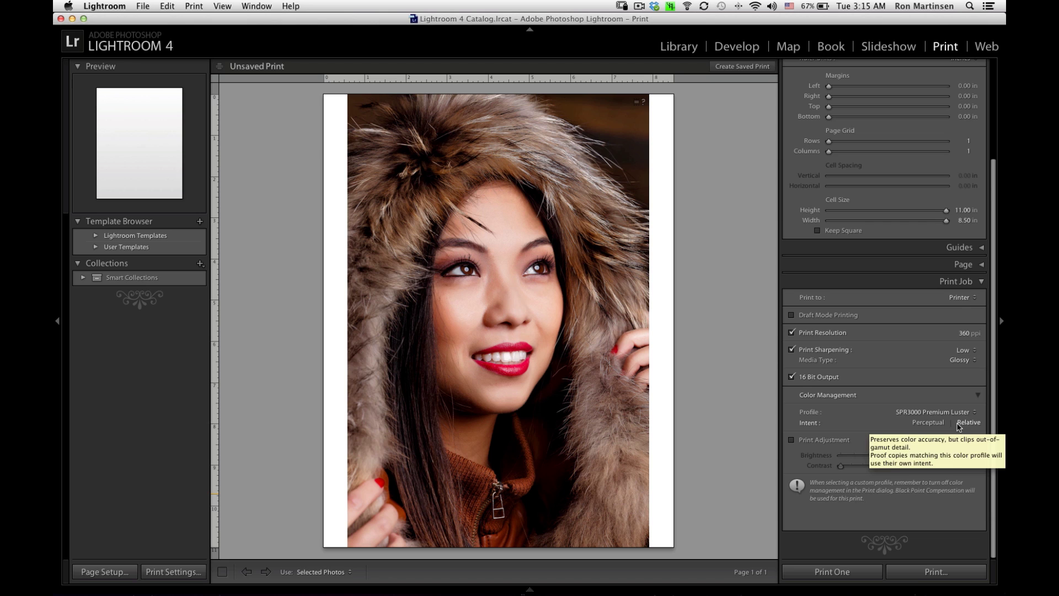
left_click(808, 441)
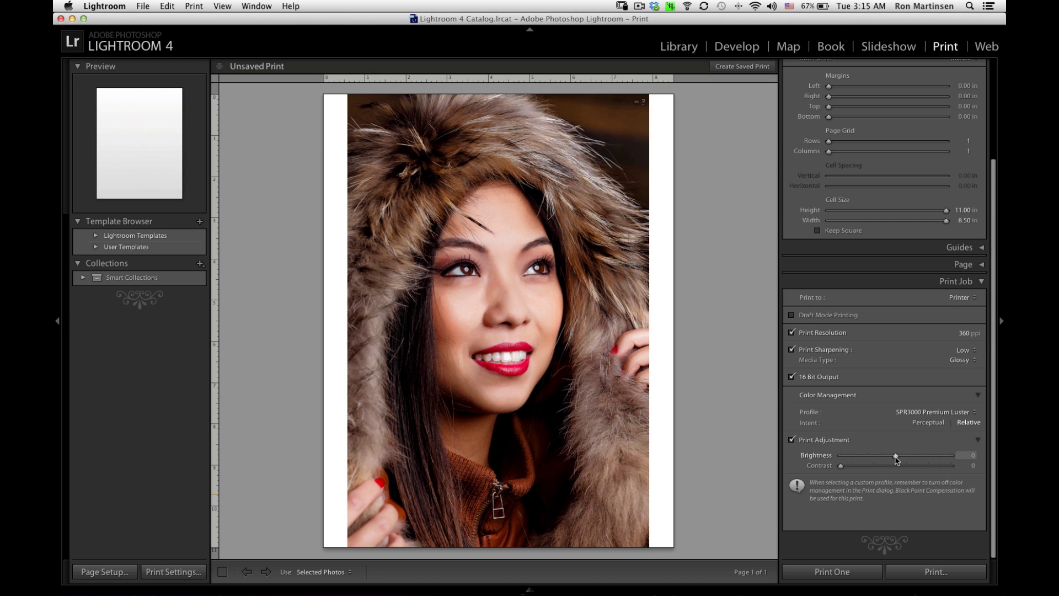
mouse_move(896, 458)
left_mouse_down()
mouse_move(921, 458)
mouse_move(899, 457)
left_mouse_up()
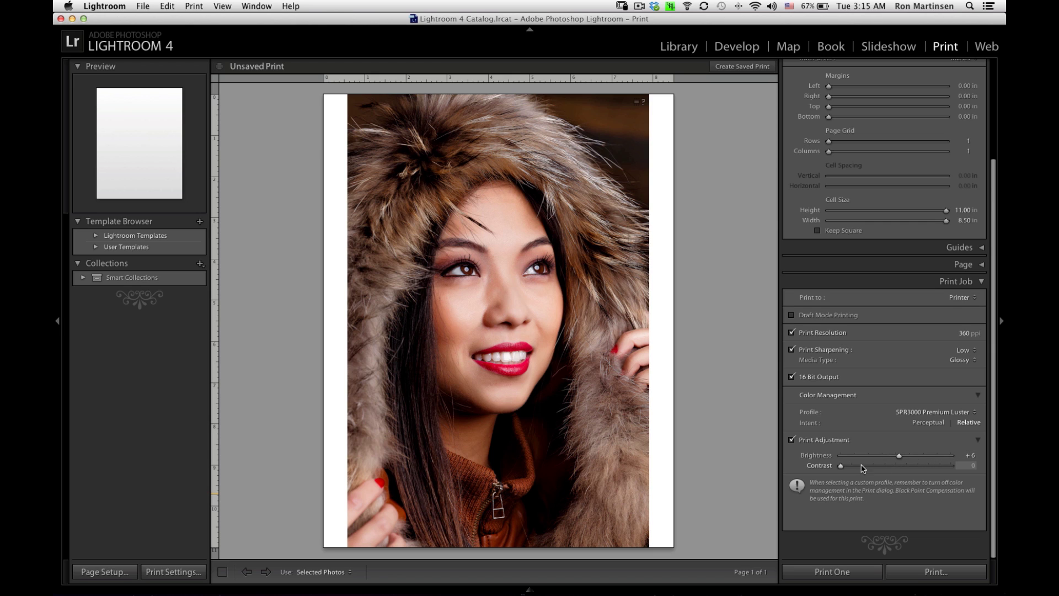
left_click(808, 442)
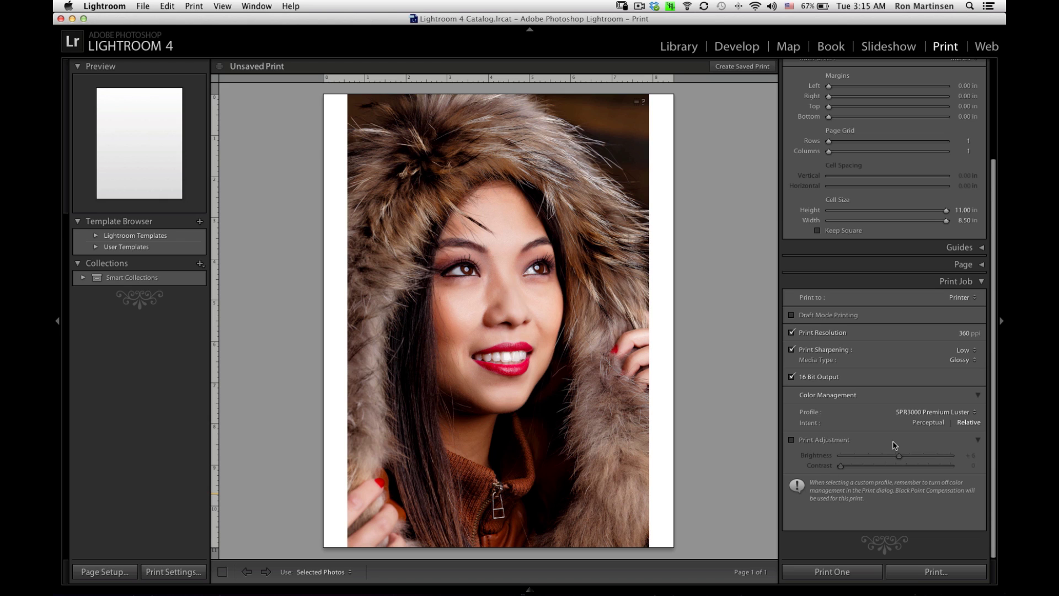
scroll(850, 503, "up", 1)
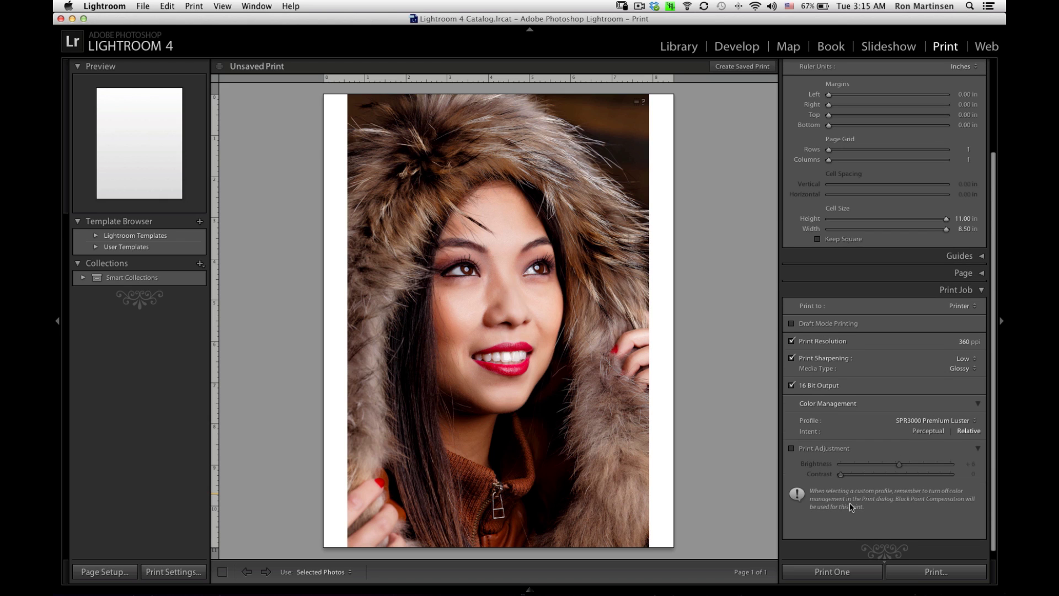
left_click(936, 570)
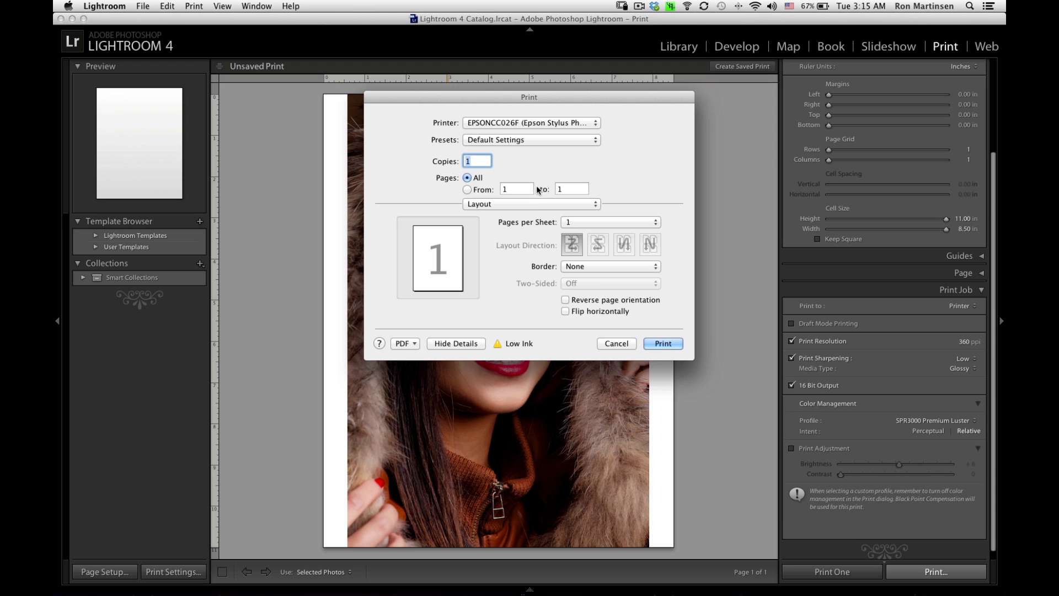
left_click(531, 203)
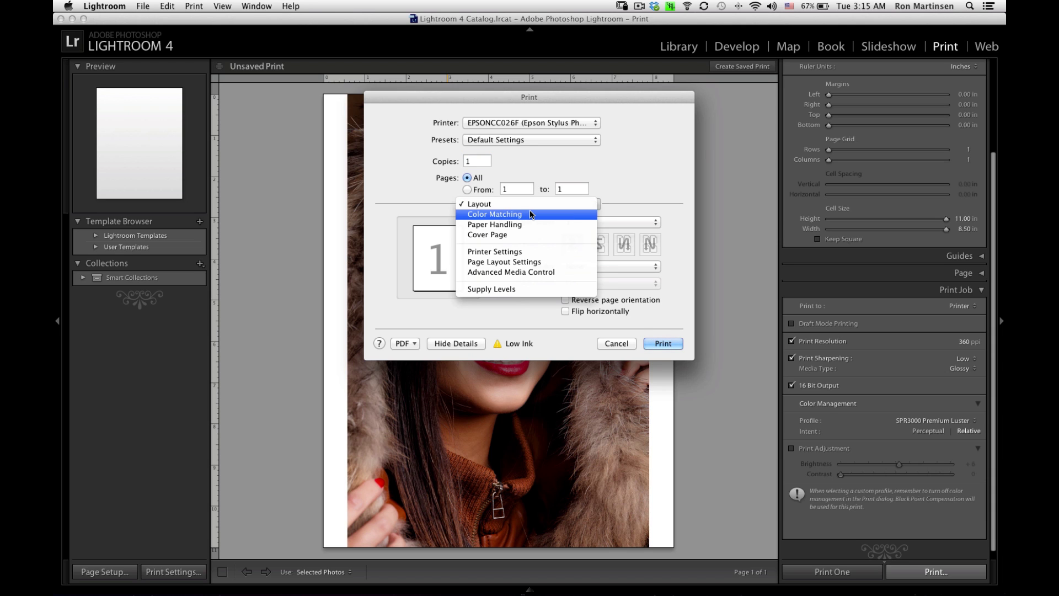
left_click(531, 215)
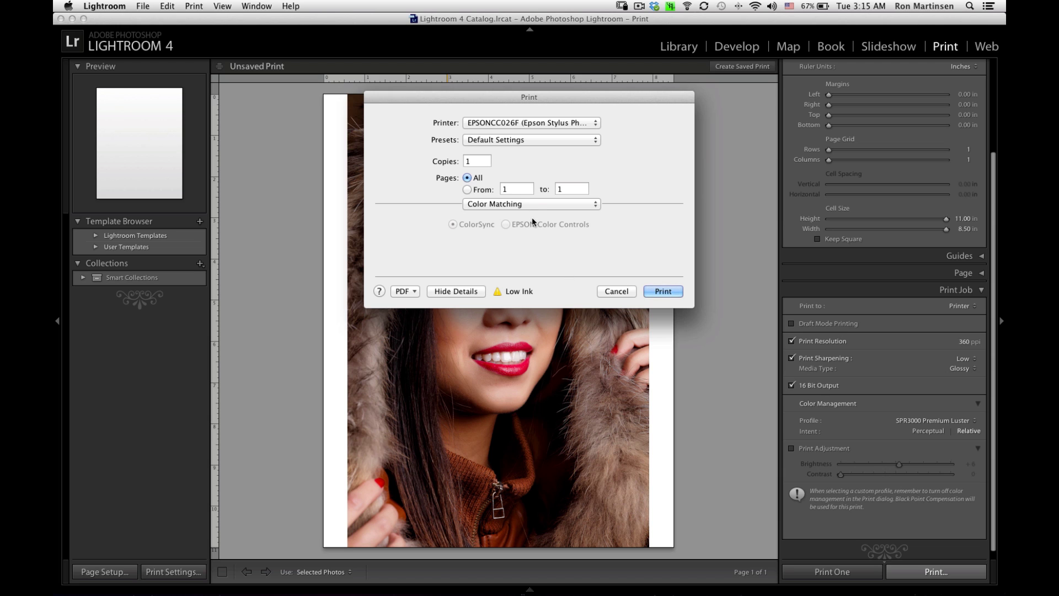
left_click(536, 206)
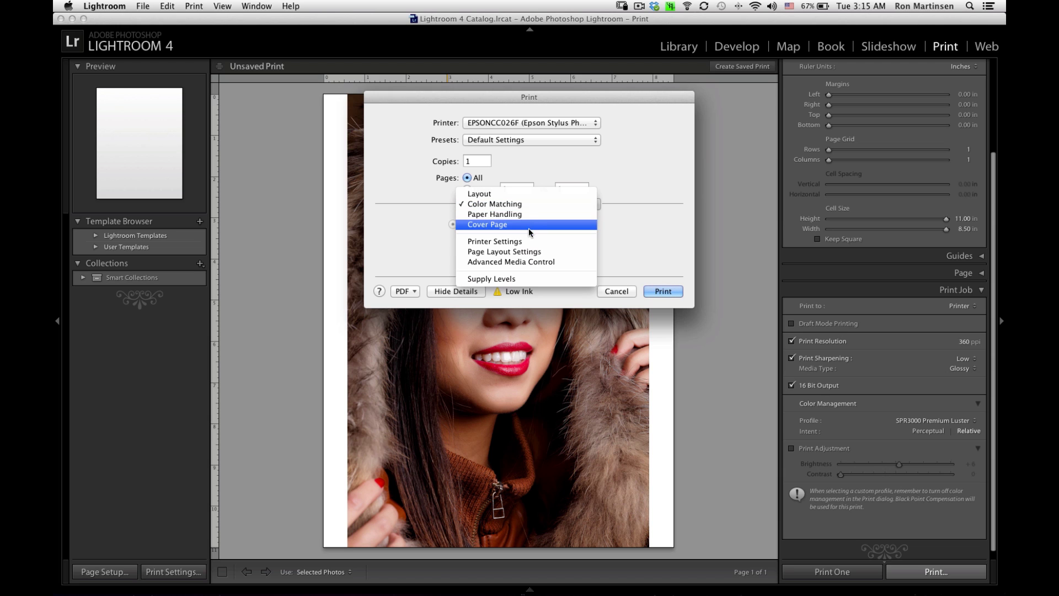
left_click(528, 240)
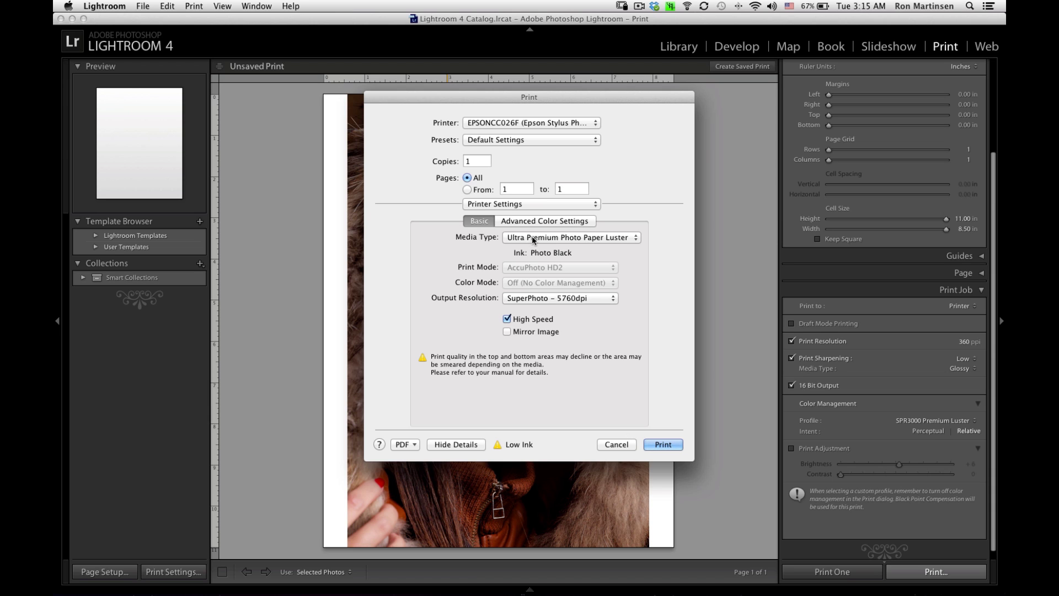
left_click(524, 238)
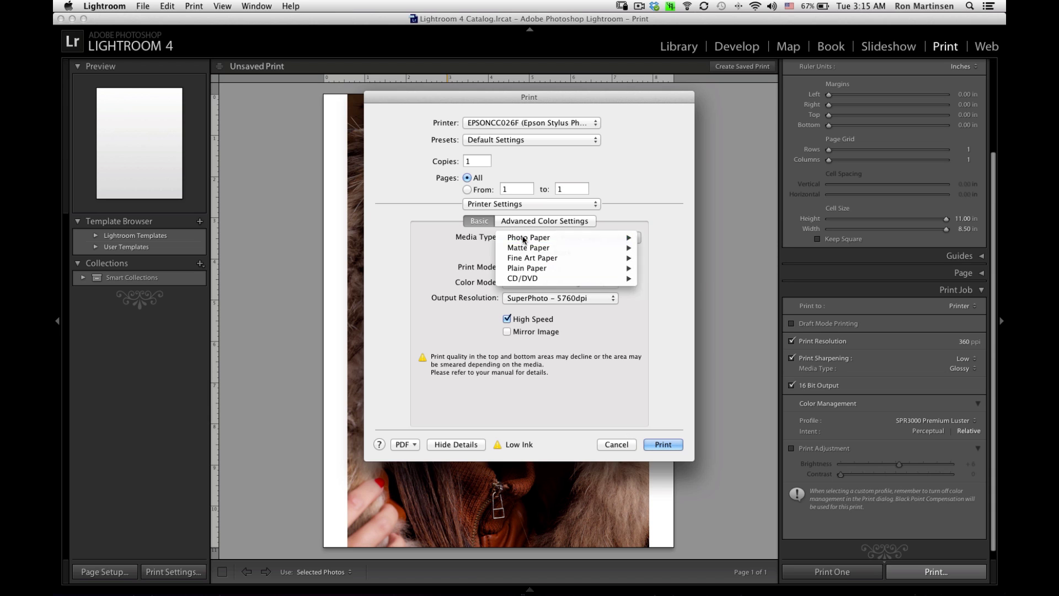
left_click(547, 227)
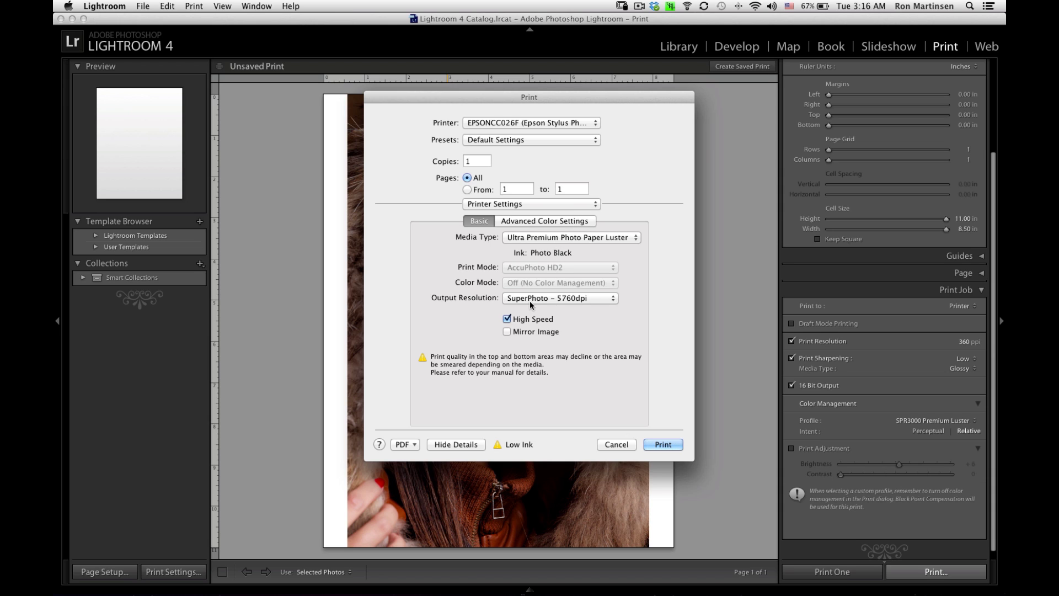
left_click(596, 298)
left_click(560, 315)
left_click(501, 204)
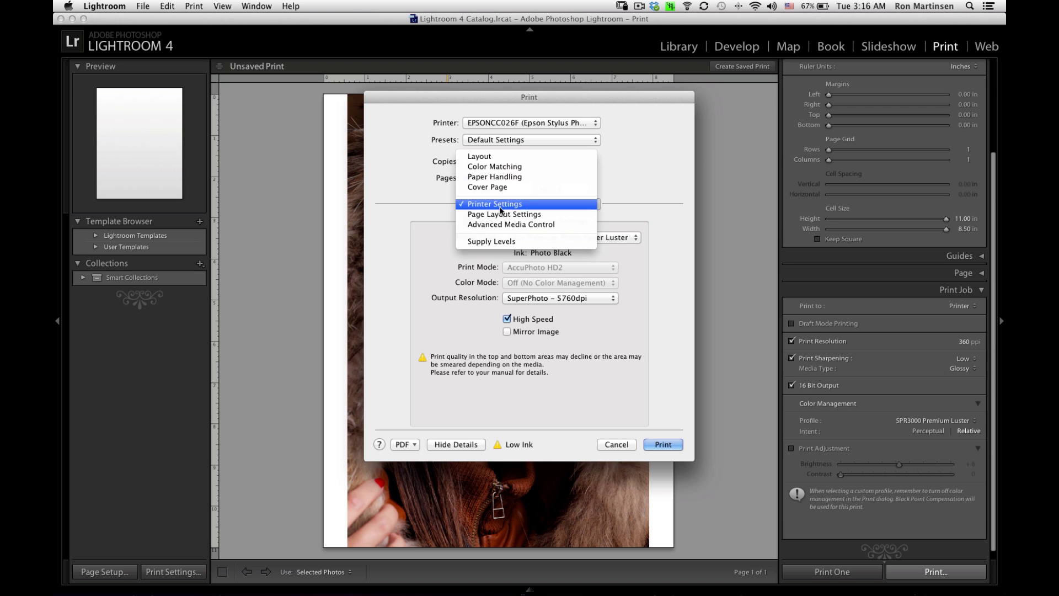
left_click(501, 215)
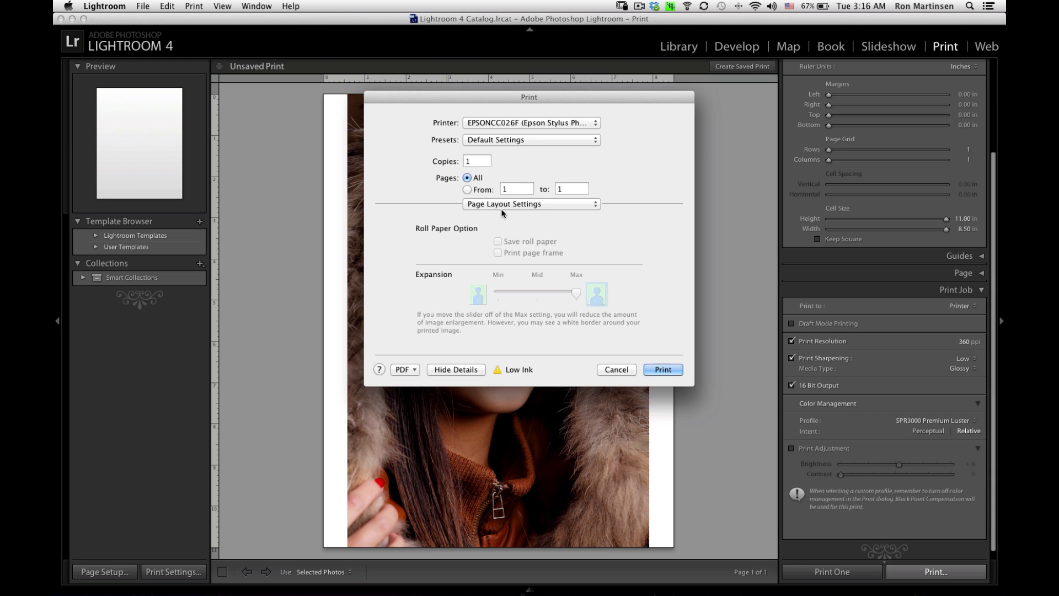
left_click(503, 209)
left_click(504, 215)
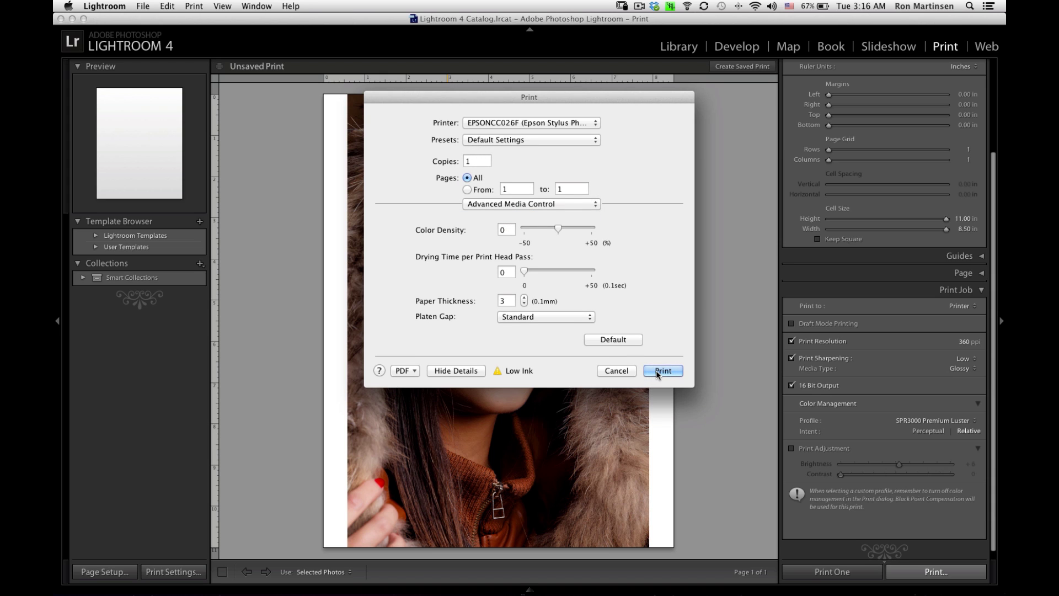
left_click(627, 371)
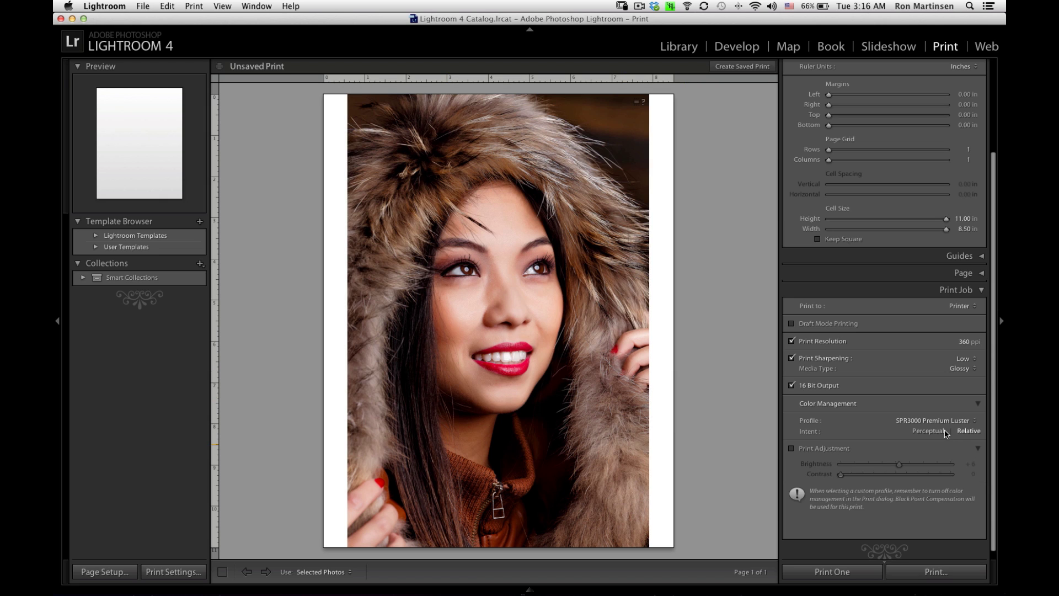
Step: Choose Epson Stylus Pro 3880_3885_3890 PremiumLusterPhotoPaper as the colour management profile
left_click(947, 421)
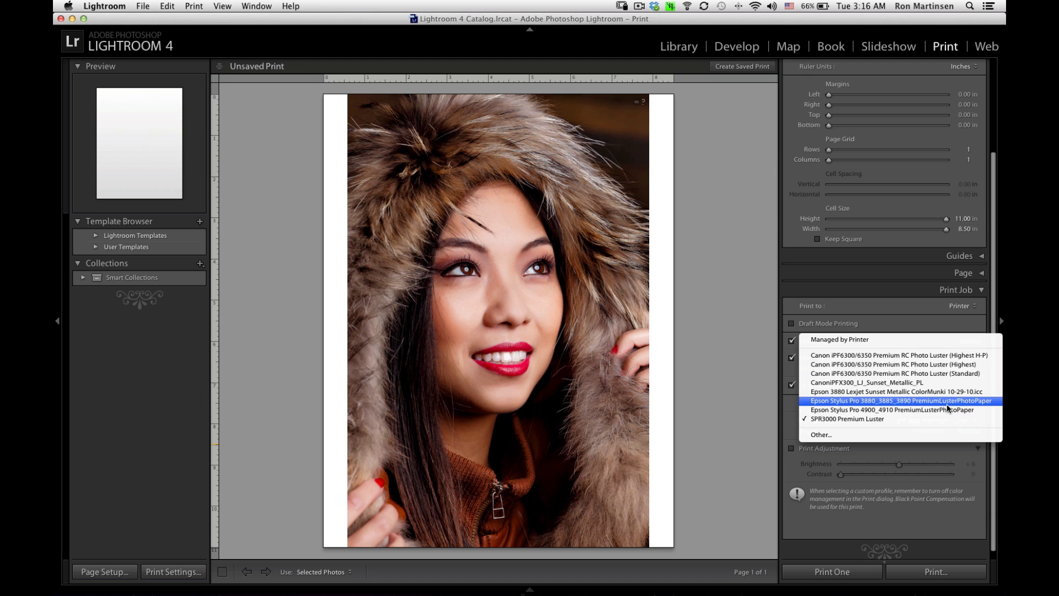
left_click(947, 402)
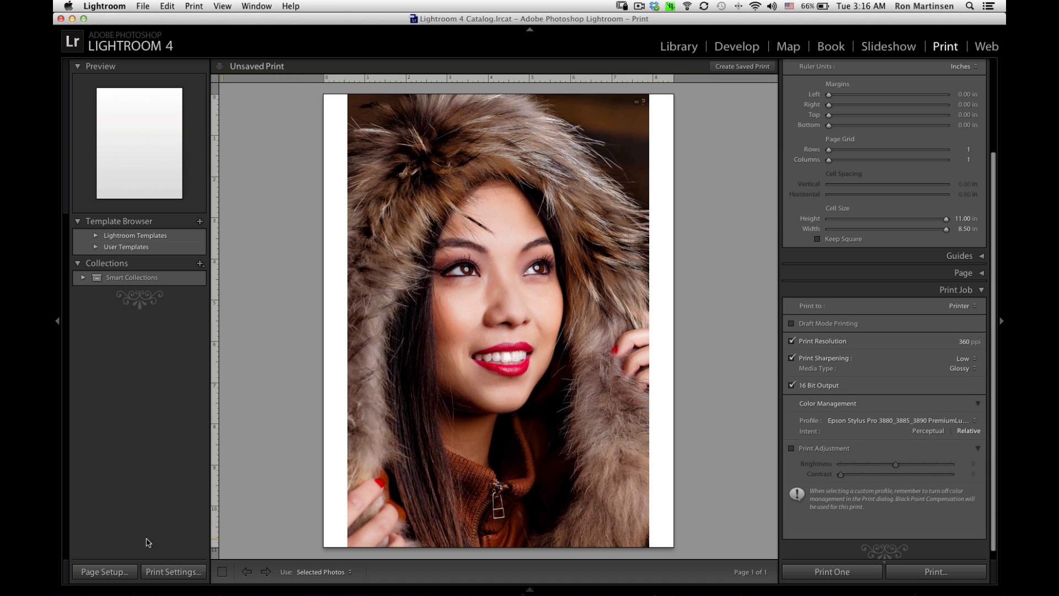
Step: Set Page Setup to EPSON Epson Stylus Pro 3880 with US Letter Sheet Feeder – Borderless (Auto Expand), 8.50 × 11.00 in
left_click(105, 572)
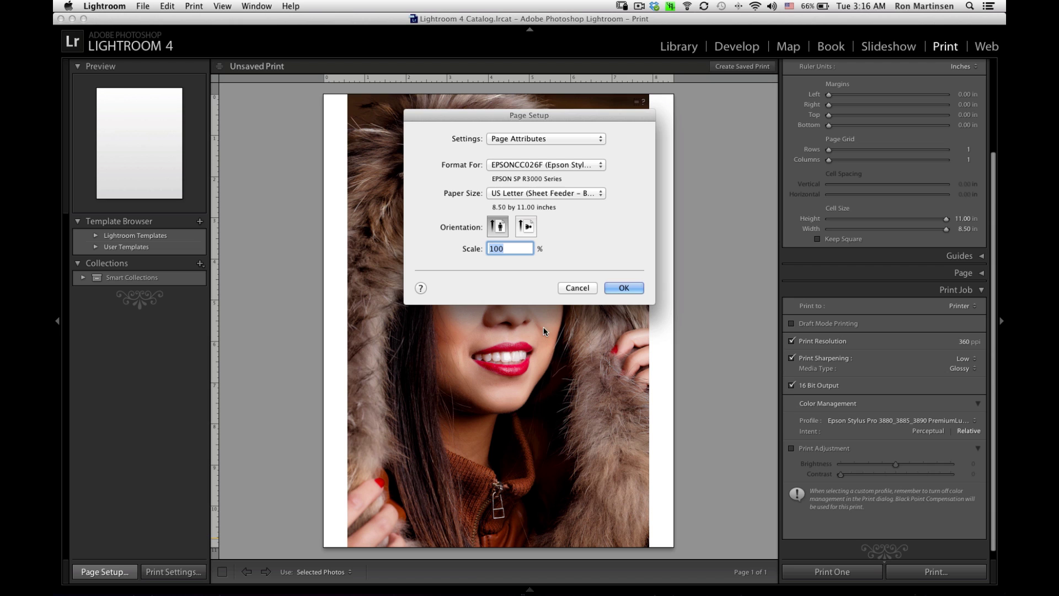
left_click(525, 168)
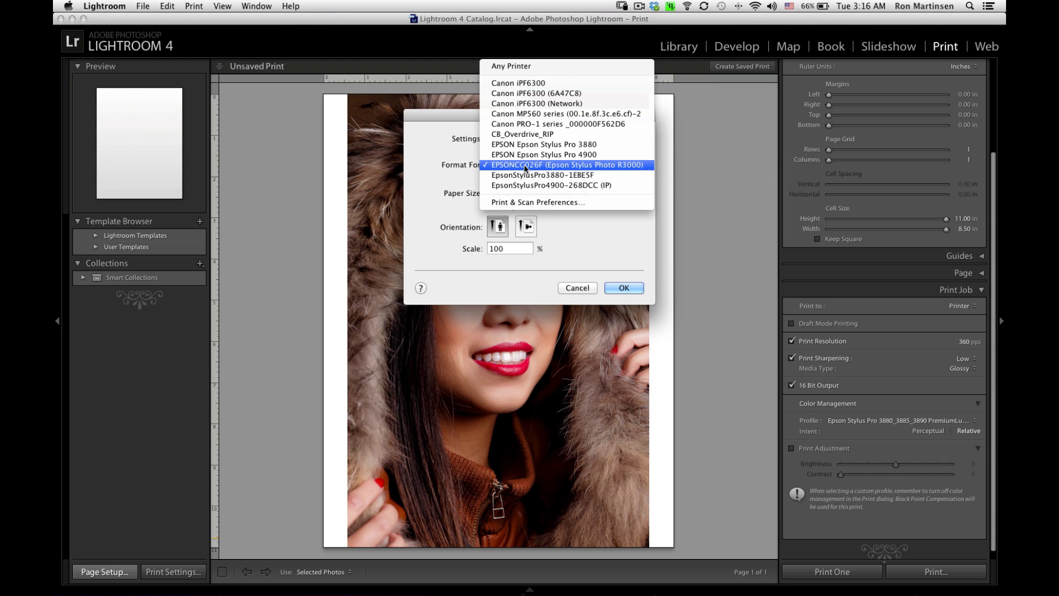
left_click(527, 176)
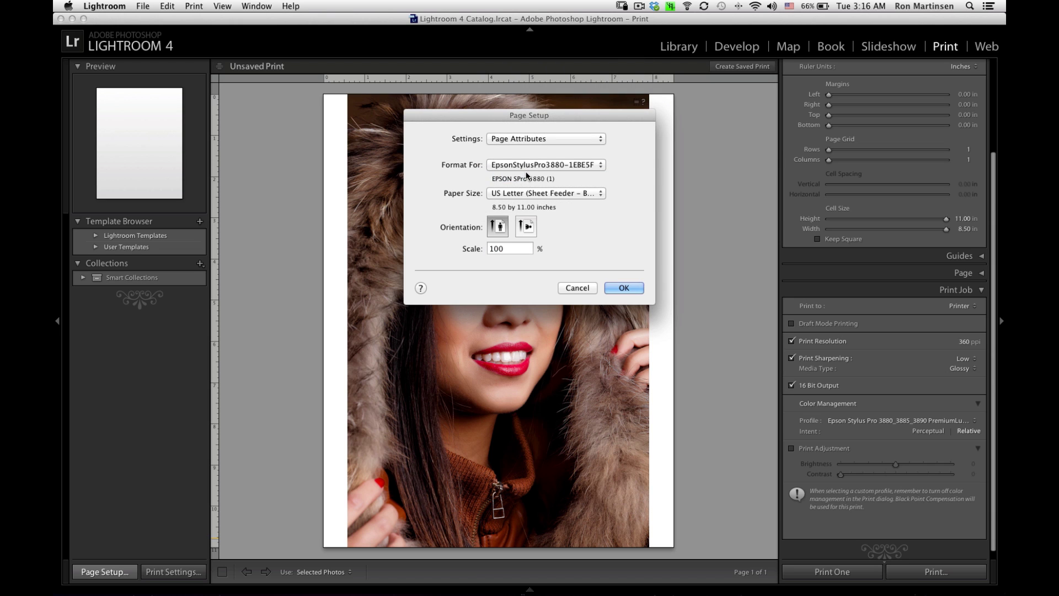
left_click(550, 194)
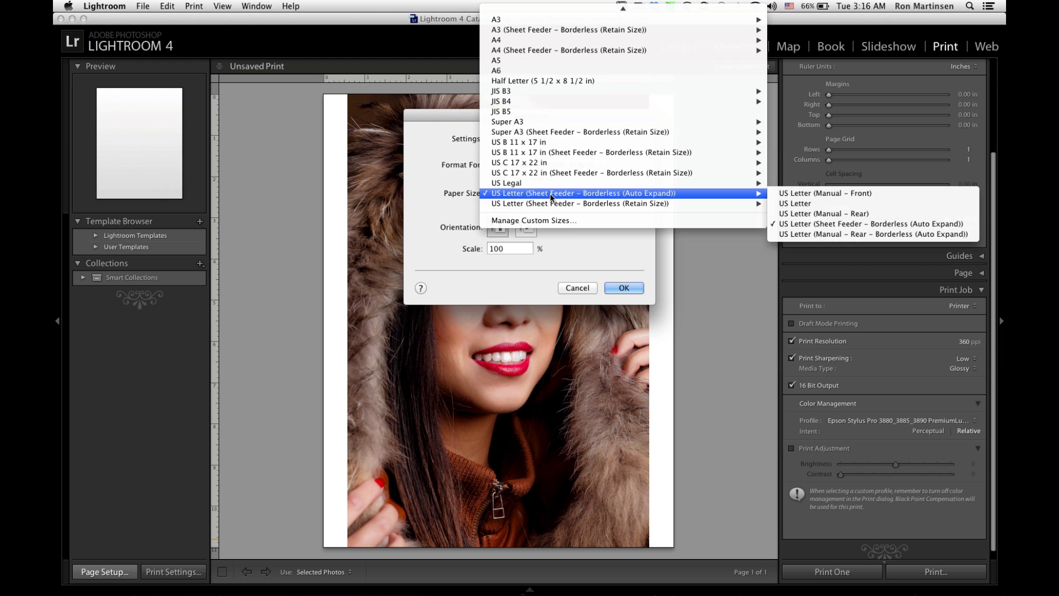
mouse_move(669, 205)
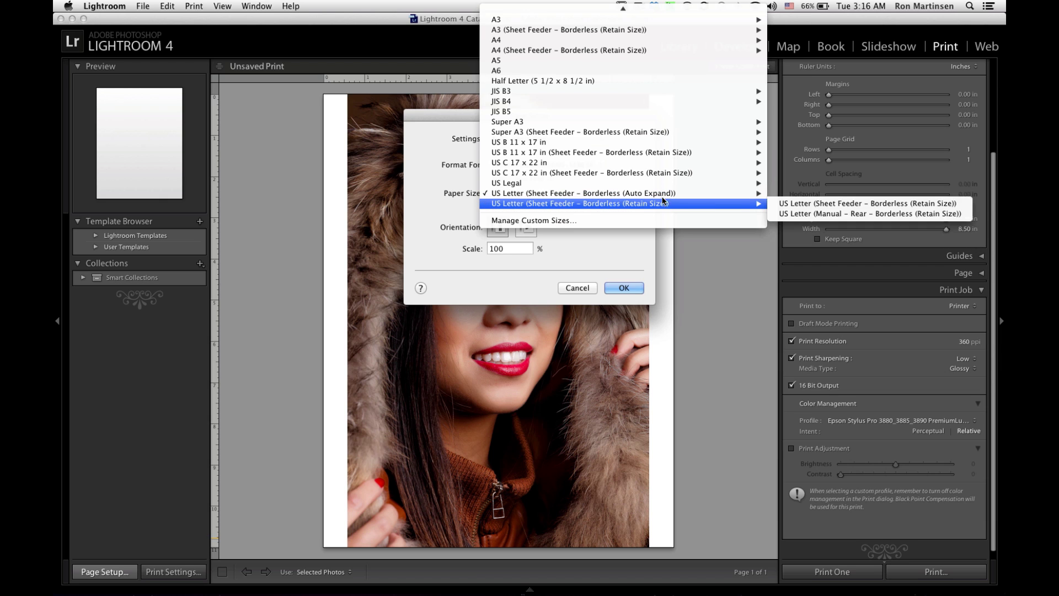
left_click(499, 194)
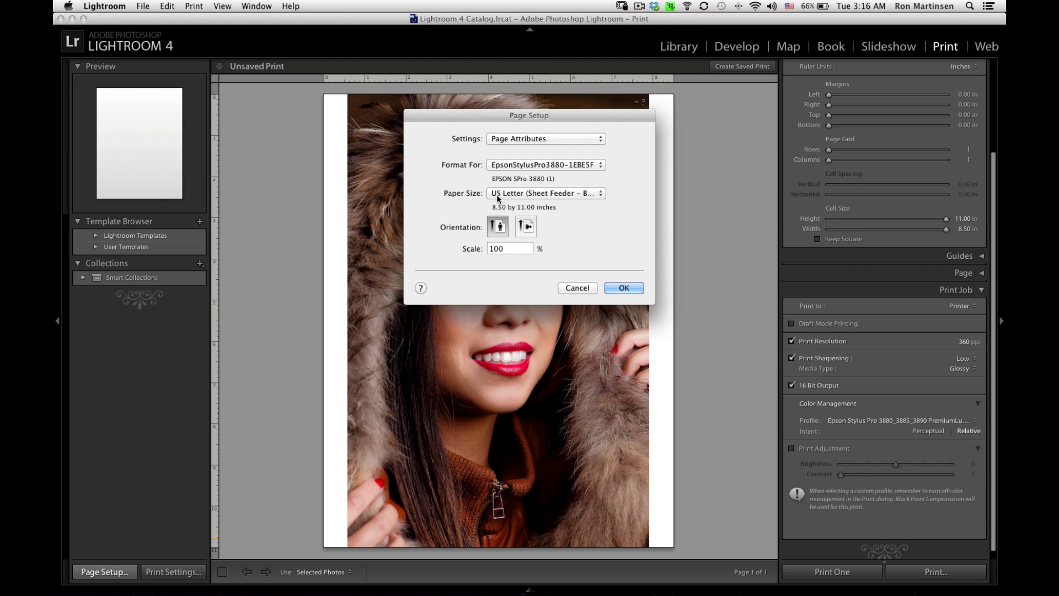
left_click(521, 168)
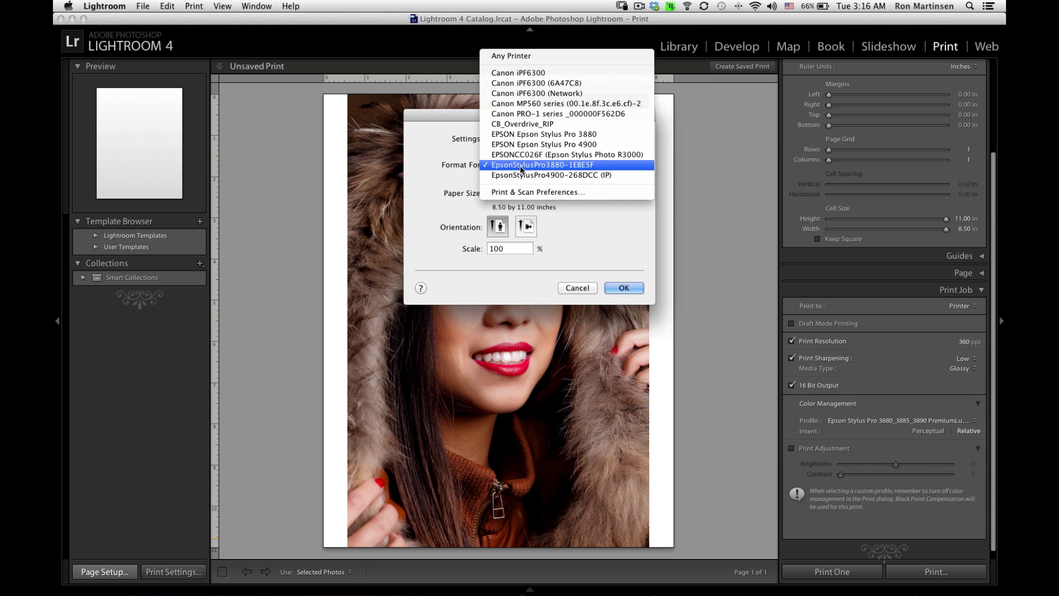
left_click(530, 135)
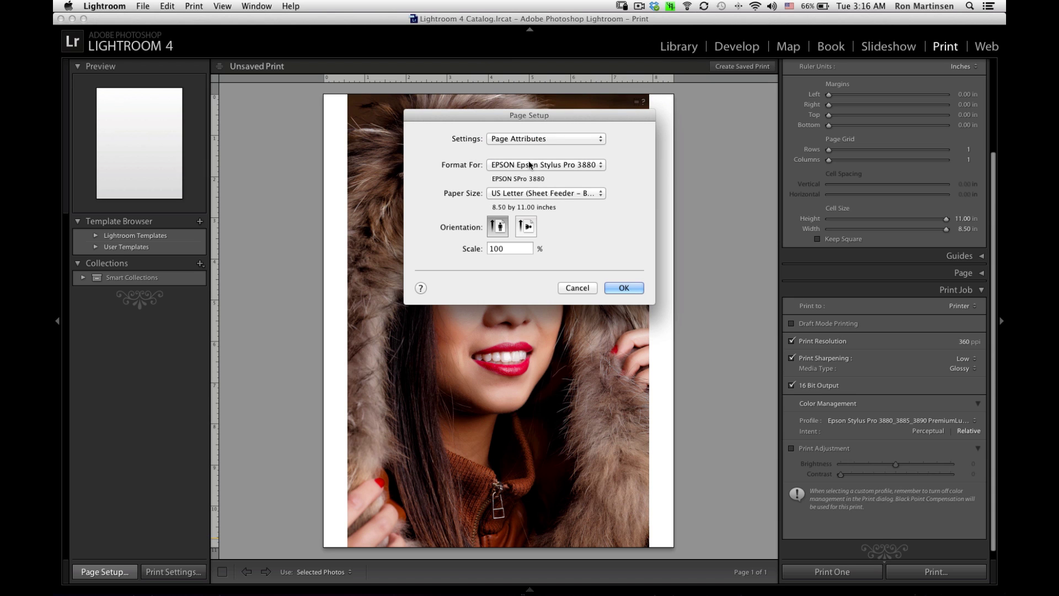
left_click(529, 194)
mouse_move(544, 196)
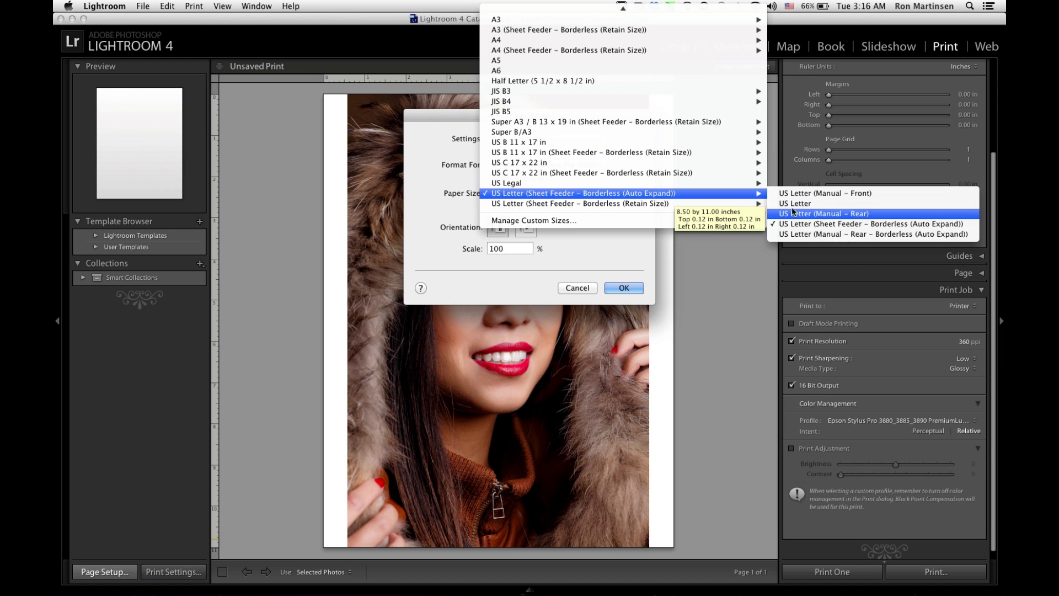
left_click(799, 223)
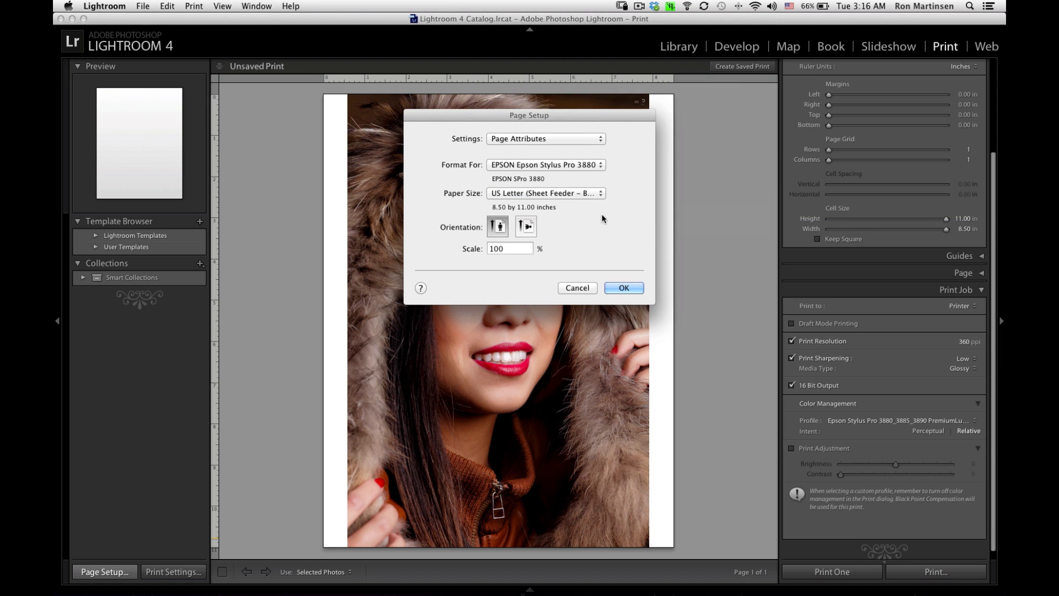
left_click(629, 288)
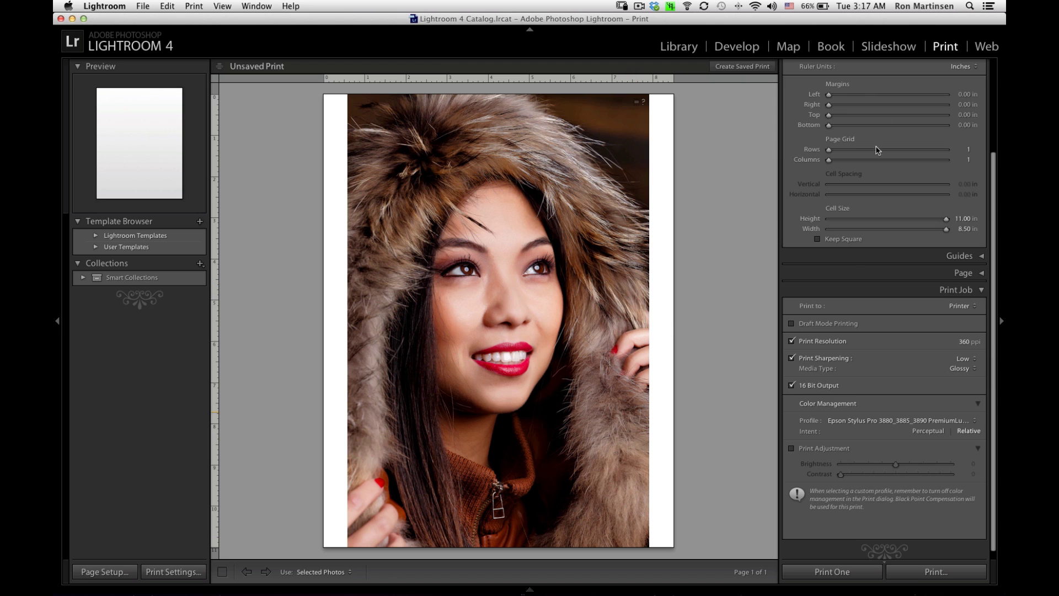
left_click(919, 423)
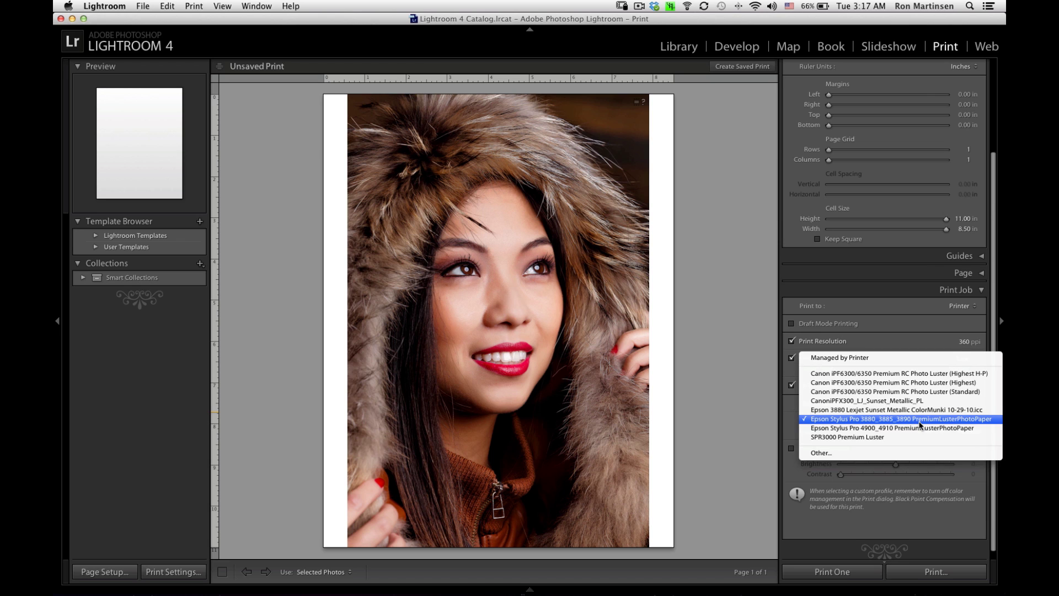
left_click(920, 420)
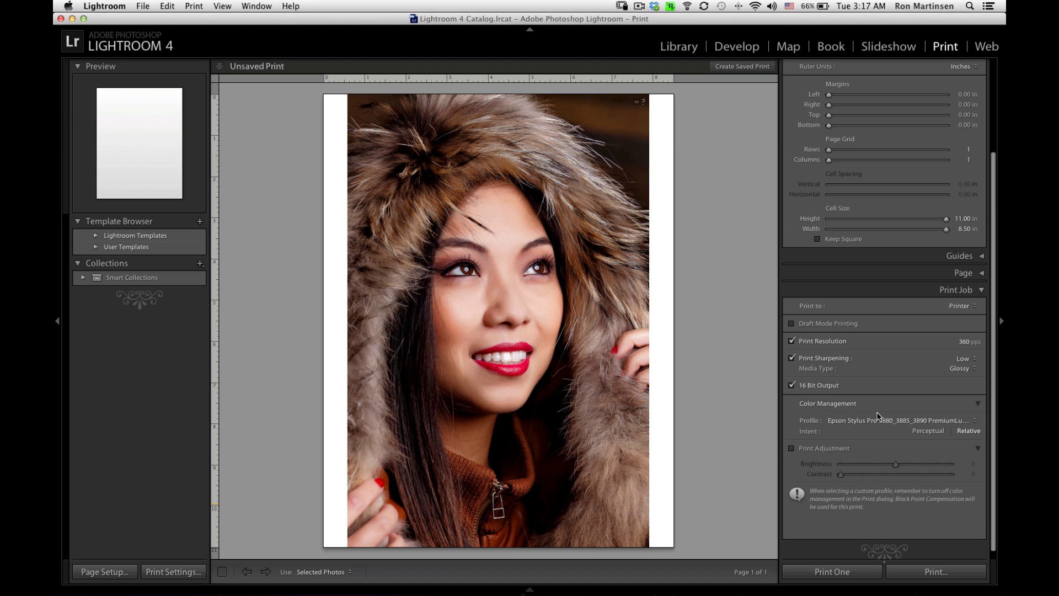
left_click(105, 572)
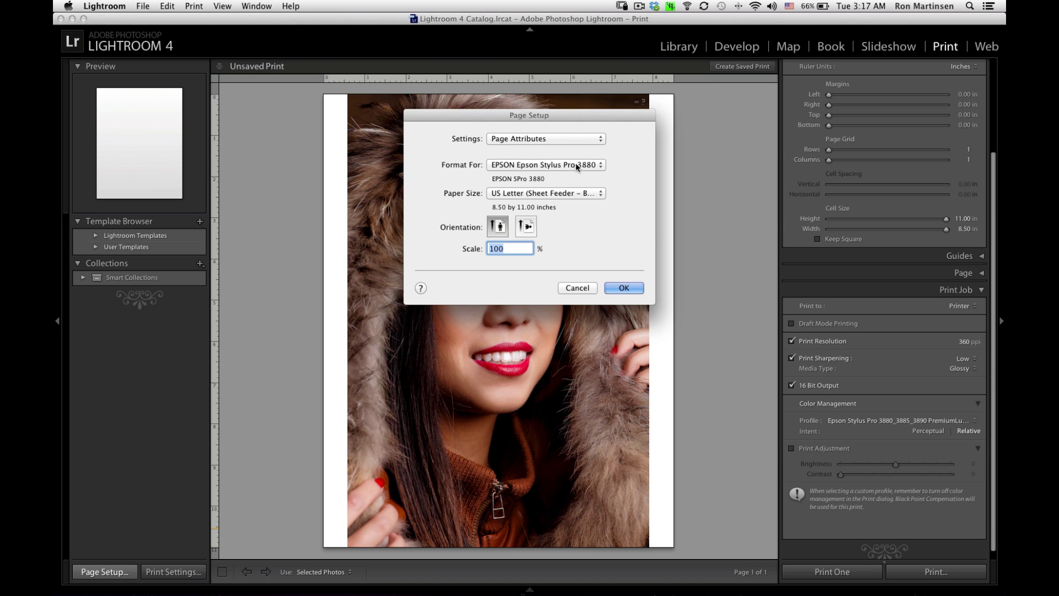
Step: Choose EPSON Epson Stylus Pro 4900 and US Letter (Sheet – Maximum) paper in Page Setup
left_click(578, 166)
left_click(578, 175)
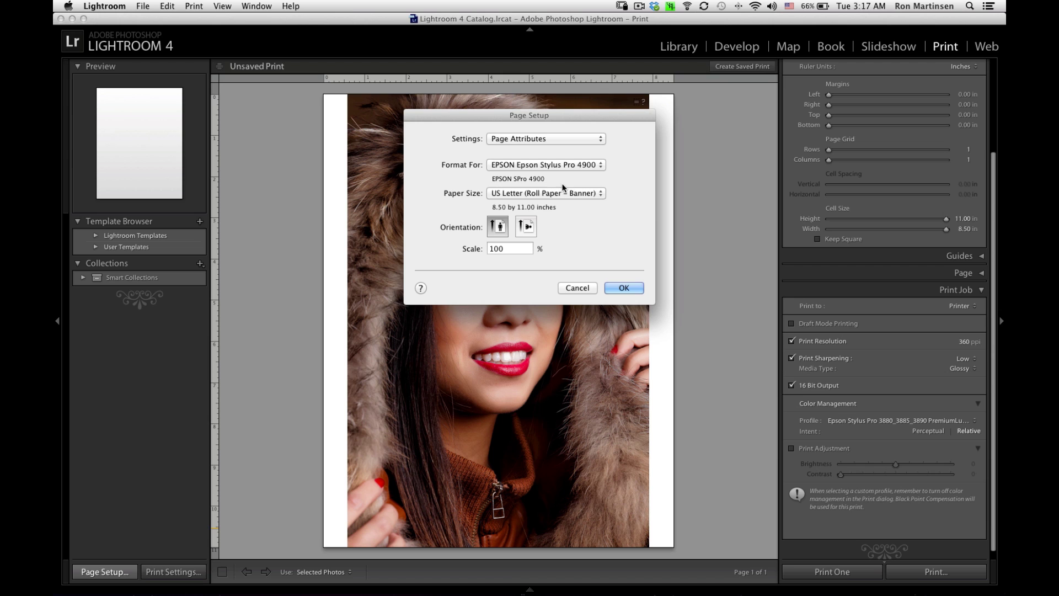
left_click(563, 193)
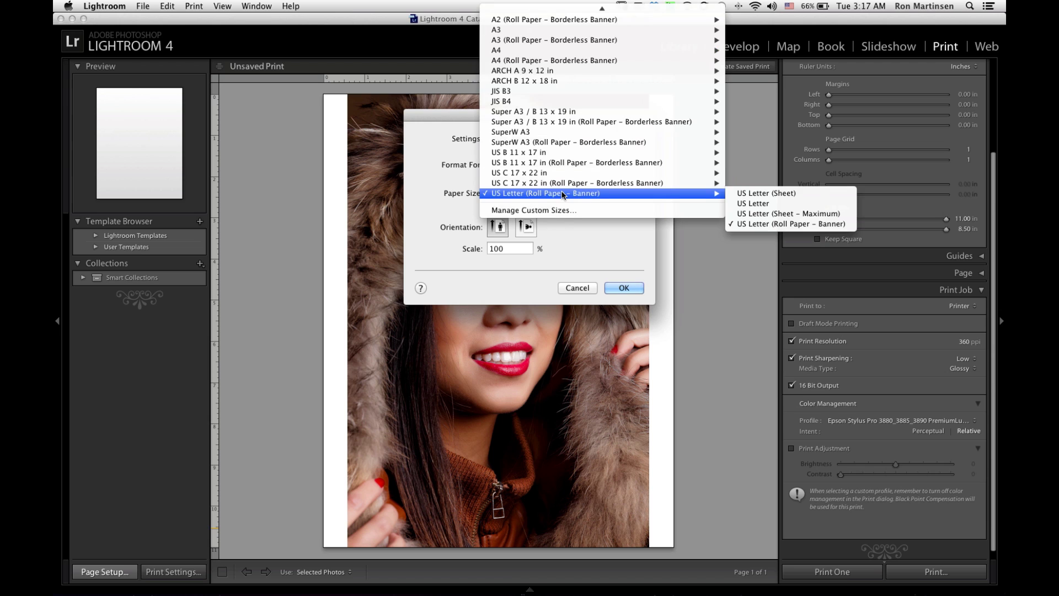
left_click(834, 217)
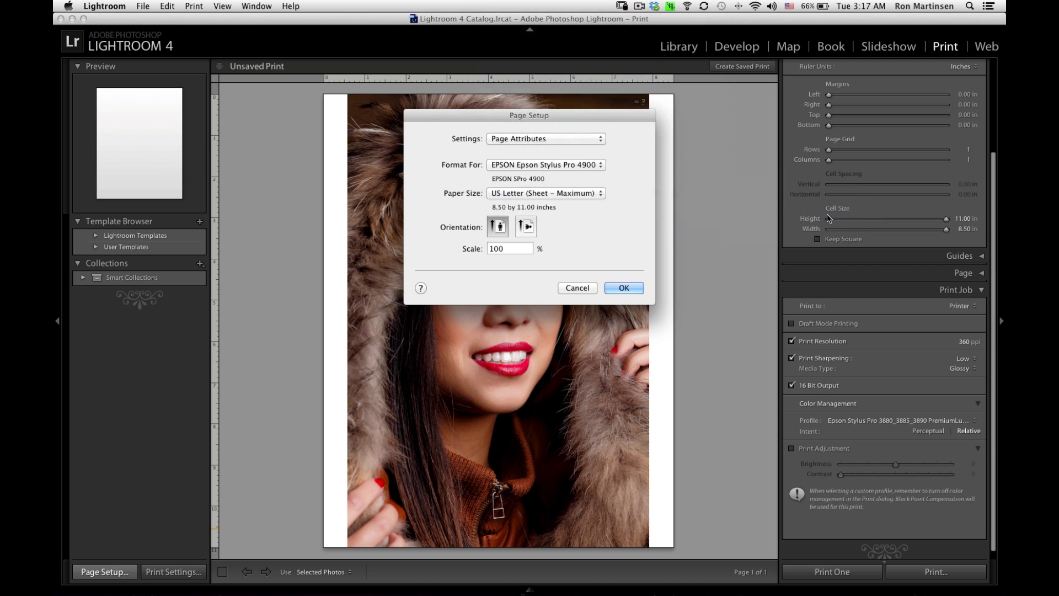
Step: Confirm the 4900 page setup and select the Epson Stylus Pro 4900_4910 PremiumLusterPhotoPaper profile
left_click(622, 288)
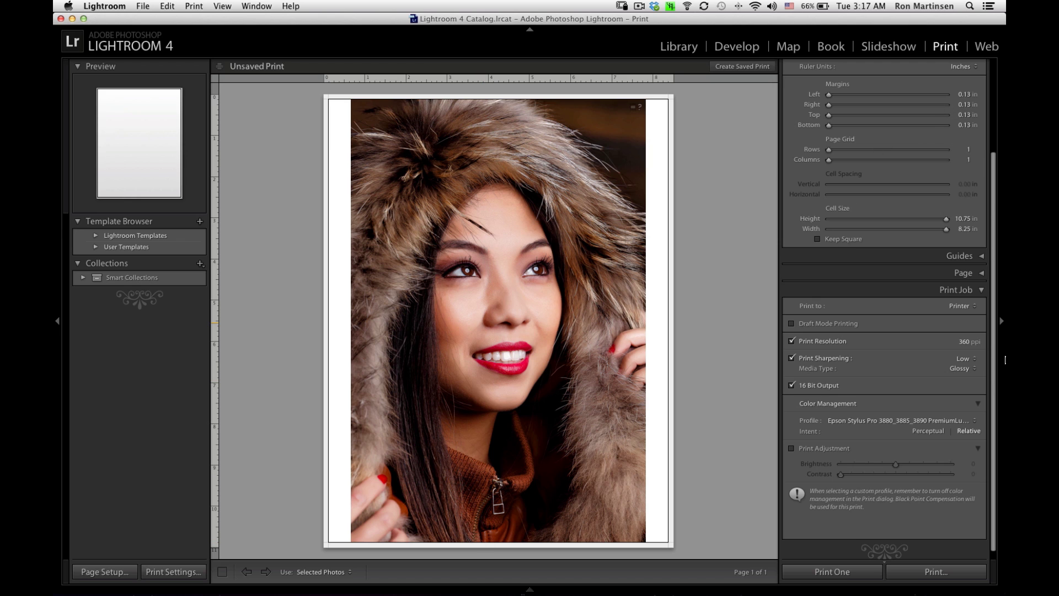
left_click(901, 421)
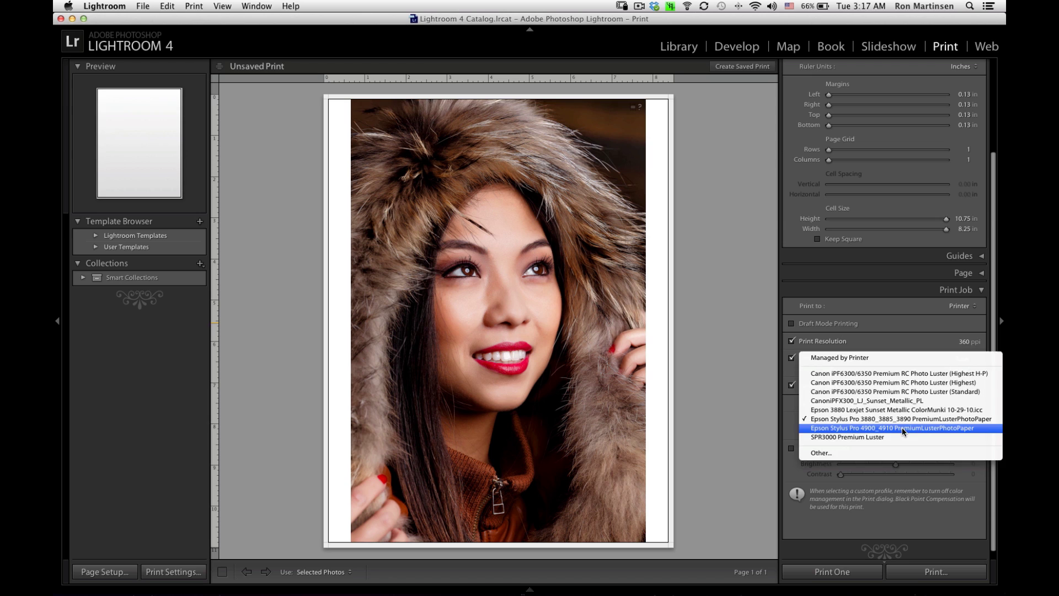
left_click(904, 428)
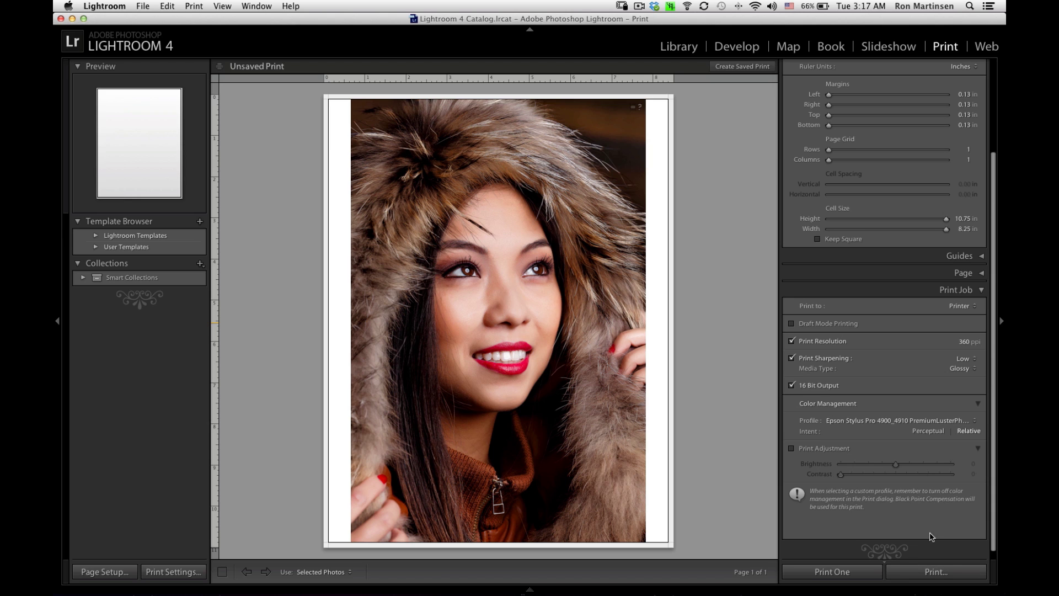
Step: In the Print dialog's Paper Handling, keep the US Letter sheet-feeder destination paper size
left_click(938, 572)
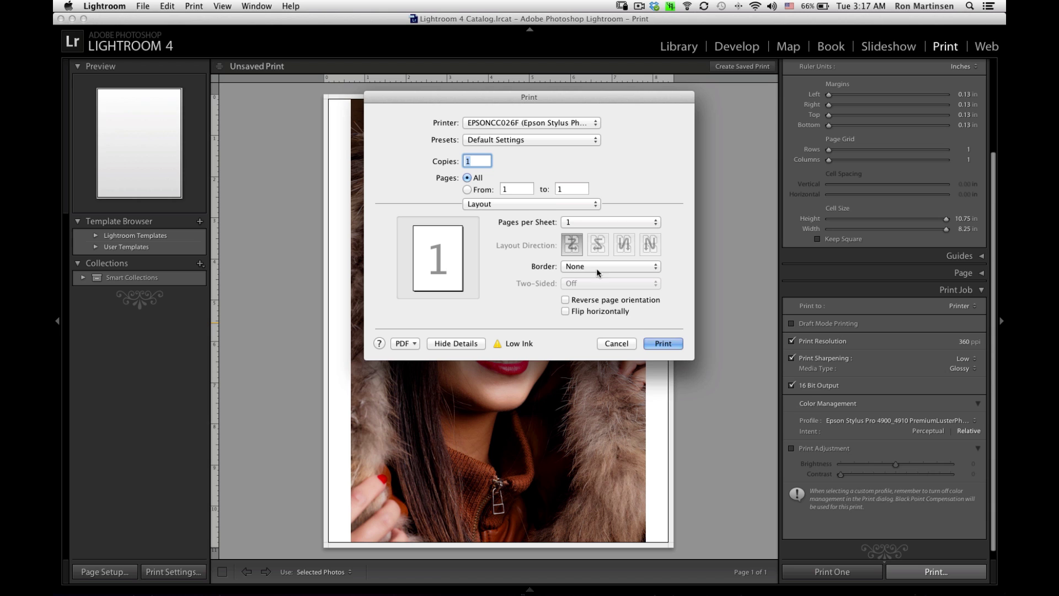
left_click(545, 202)
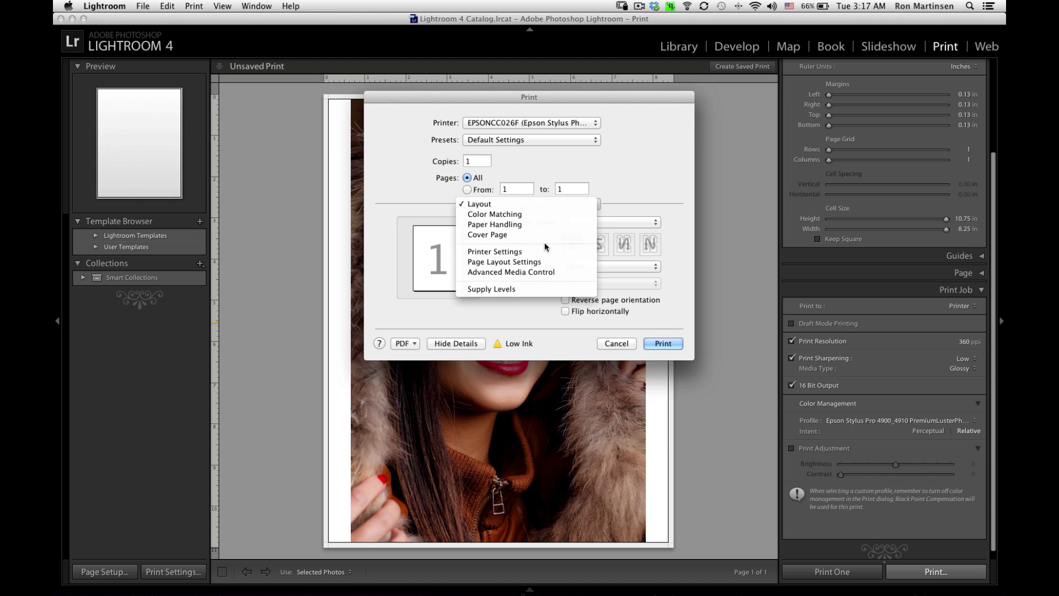
left_click(542, 226)
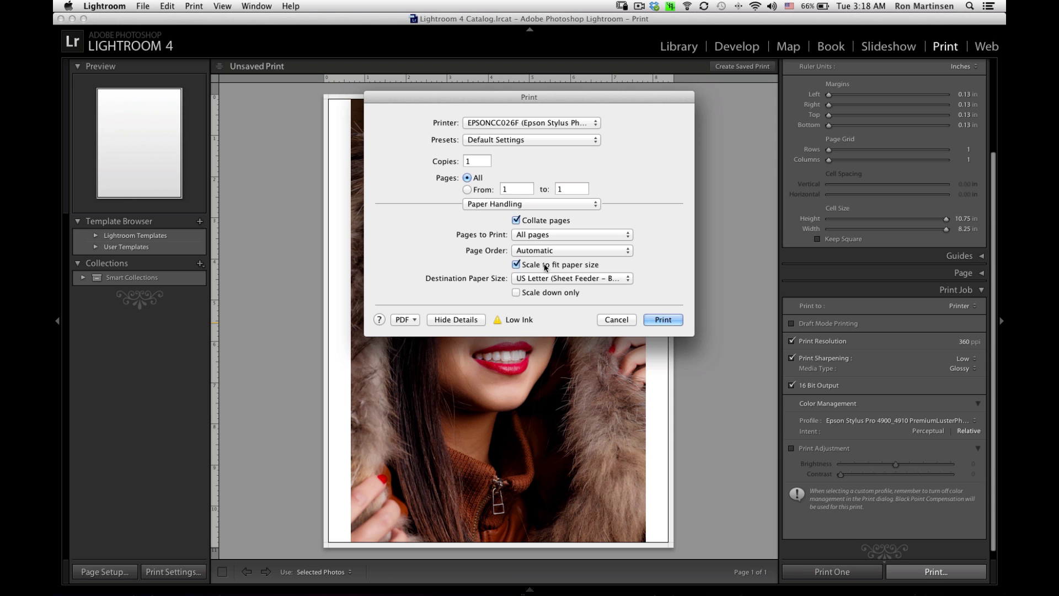
left_click(543, 283)
mouse_move(543, 284)
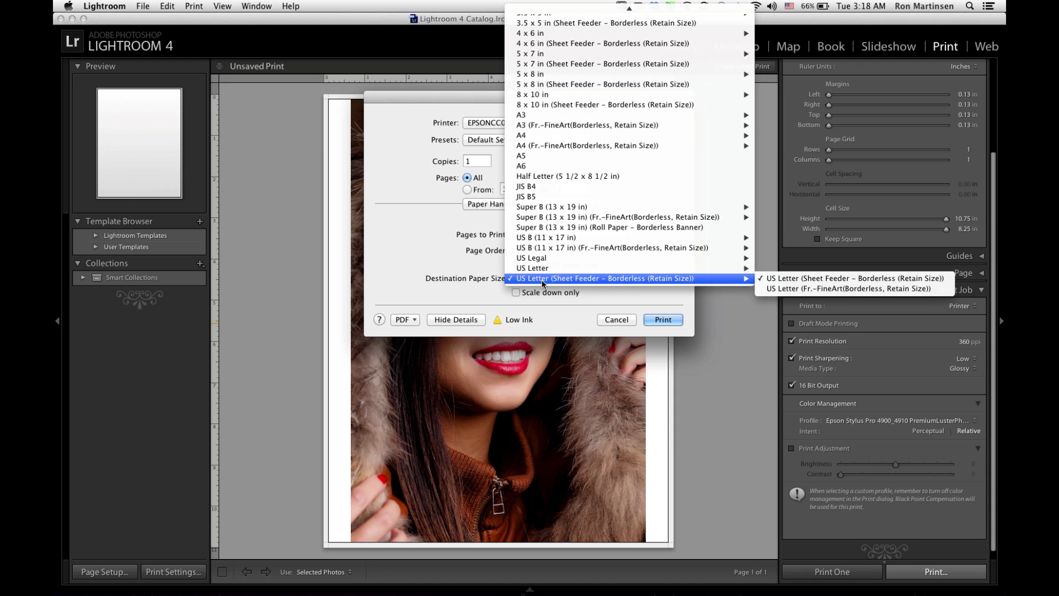
left_click(543, 282)
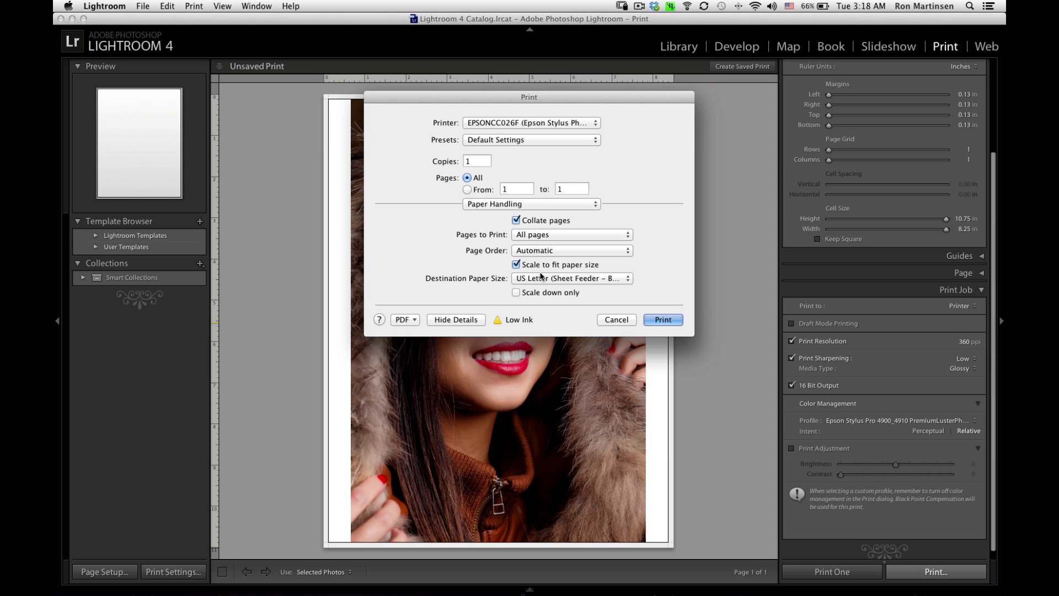
Step: Confirm Ultra Premium Photo Paper Luster media in Printer Settings, then list available printers
left_click(525, 207)
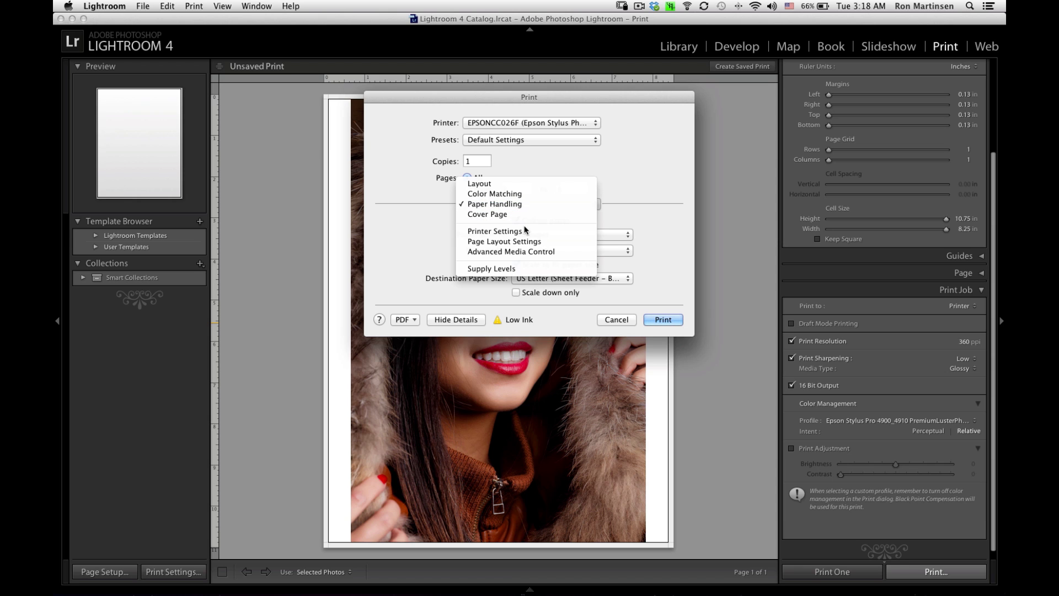
left_click(524, 232)
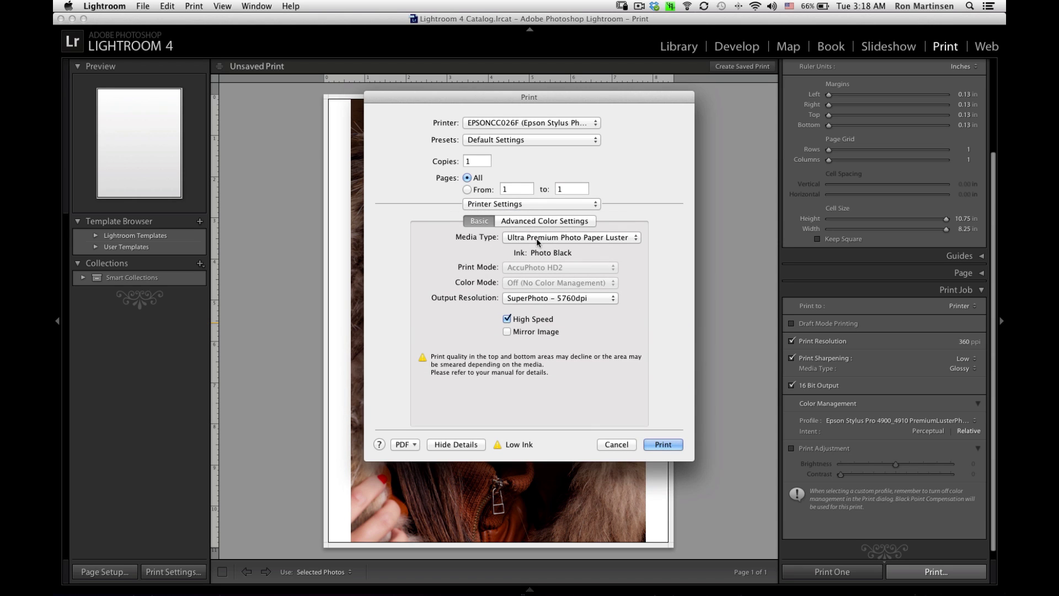
left_click(640, 240)
mouse_move(634, 239)
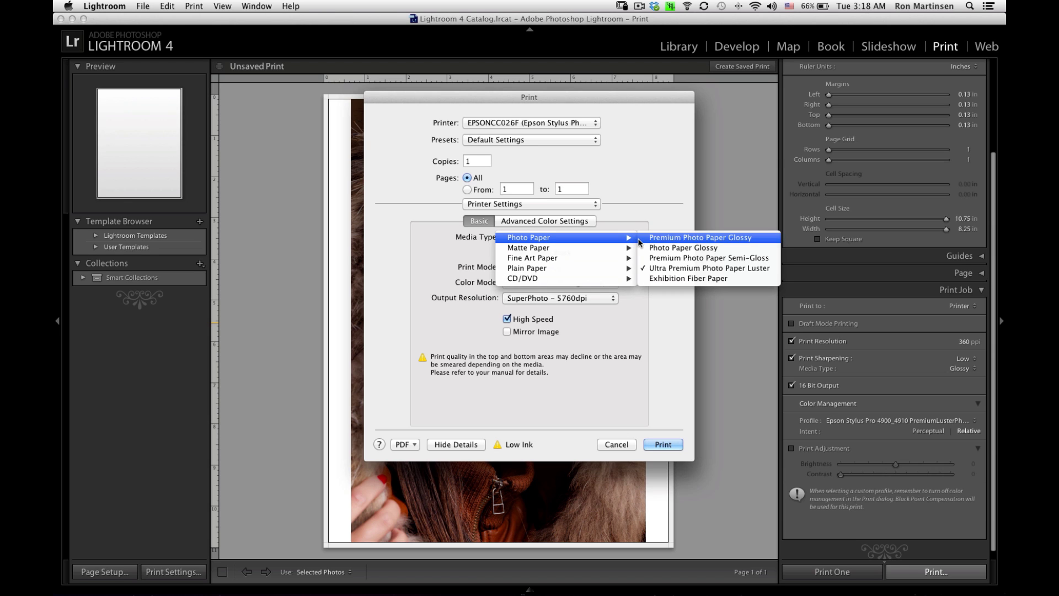
left_click(650, 217)
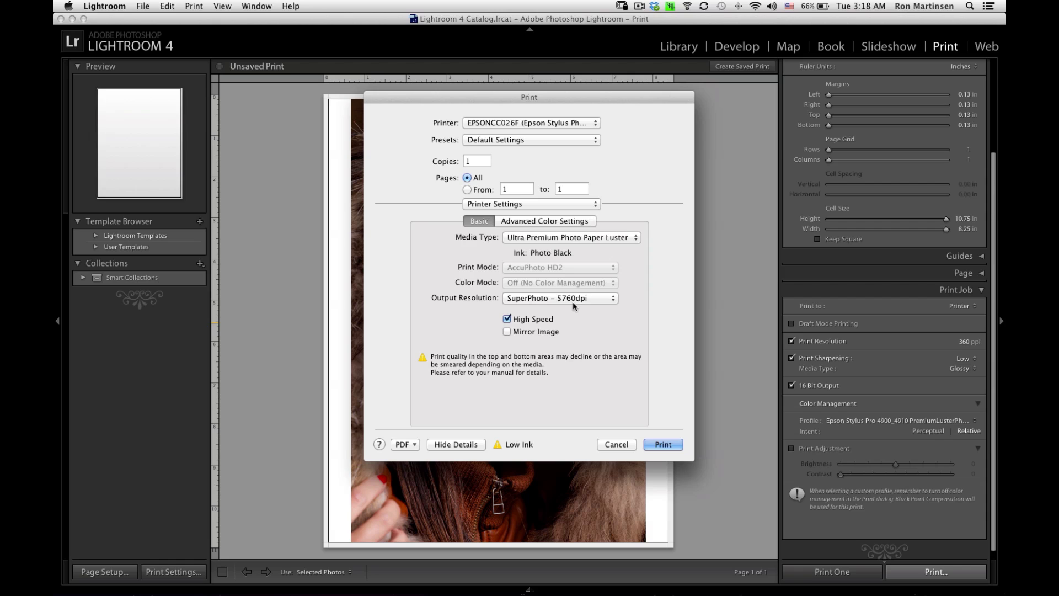
left_click(585, 123)
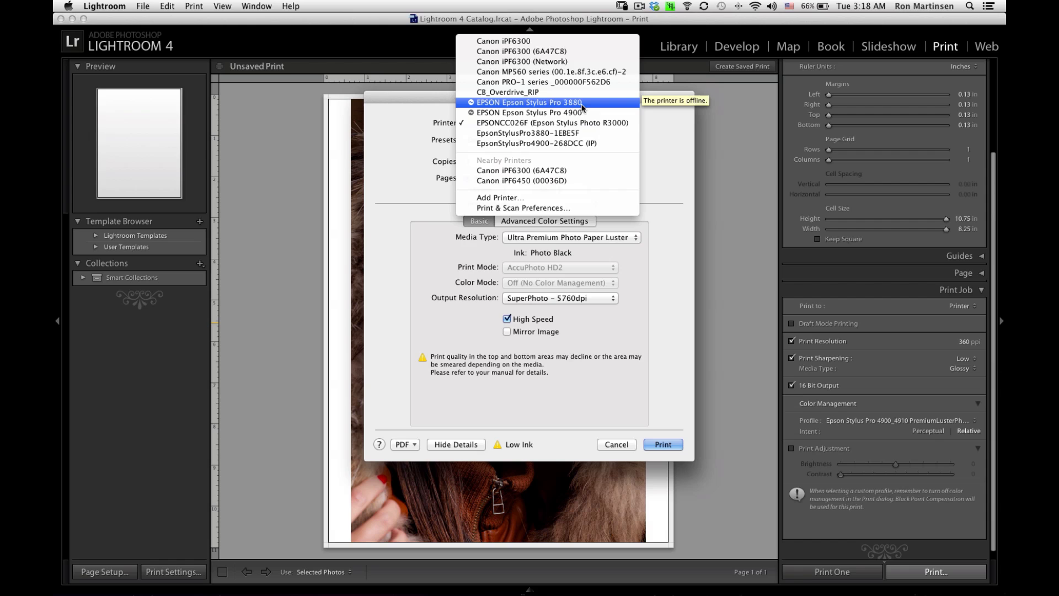
Step: Switch the Print dialog's printer to the Epson Stylus Pro 4900
left_click(583, 104)
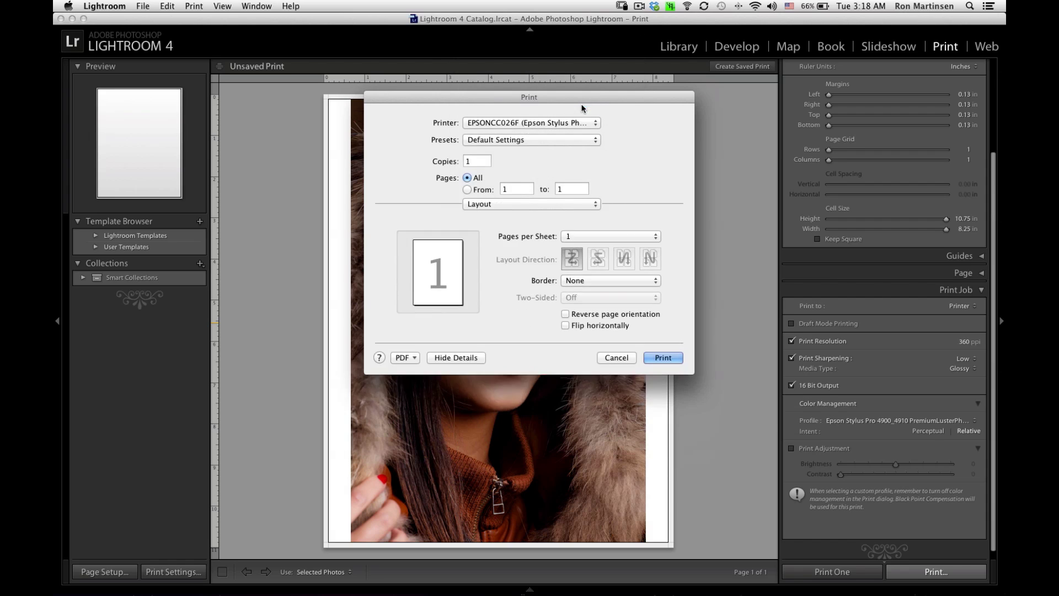
left_click(555, 122)
left_click(562, 132)
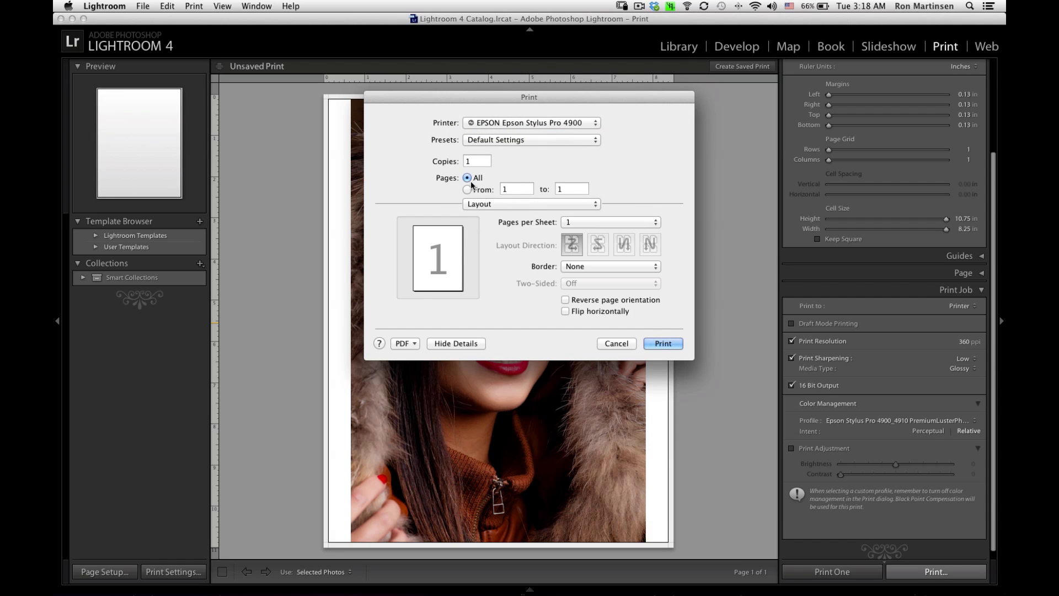
Step: Set the destination paper size to US Letter (Sheet – Maximum) in Paper Handling
left_click(496, 204)
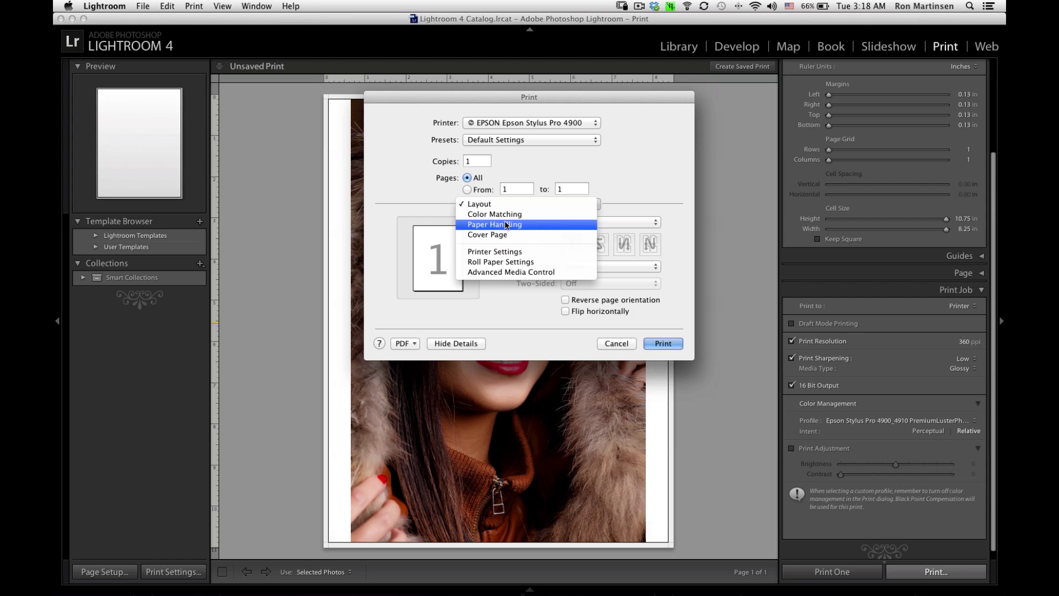
left_click(507, 224)
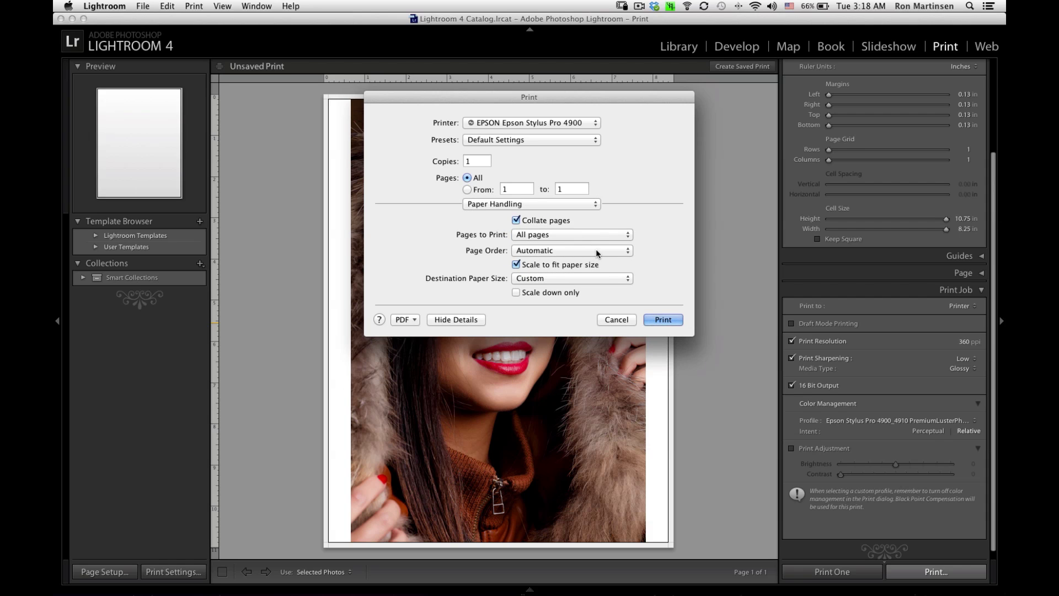
left_click(606, 277)
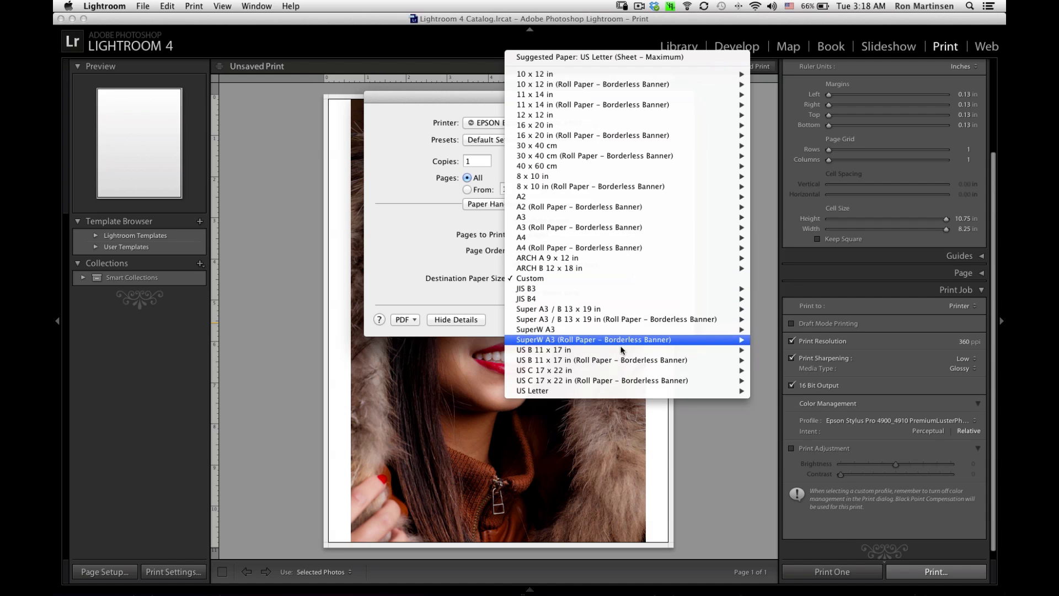
mouse_move(619, 392)
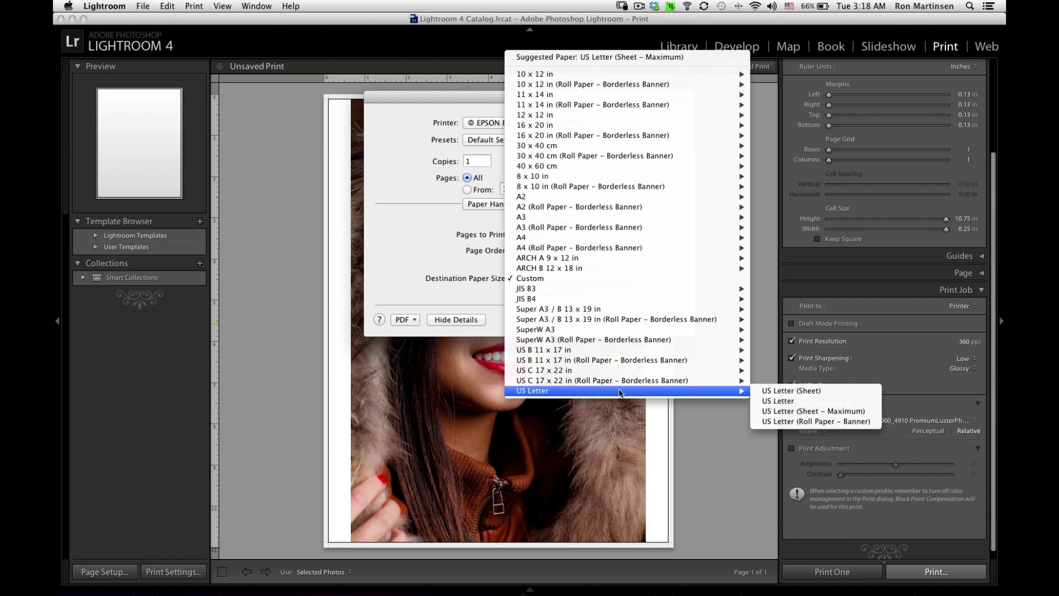
left_click(778, 412)
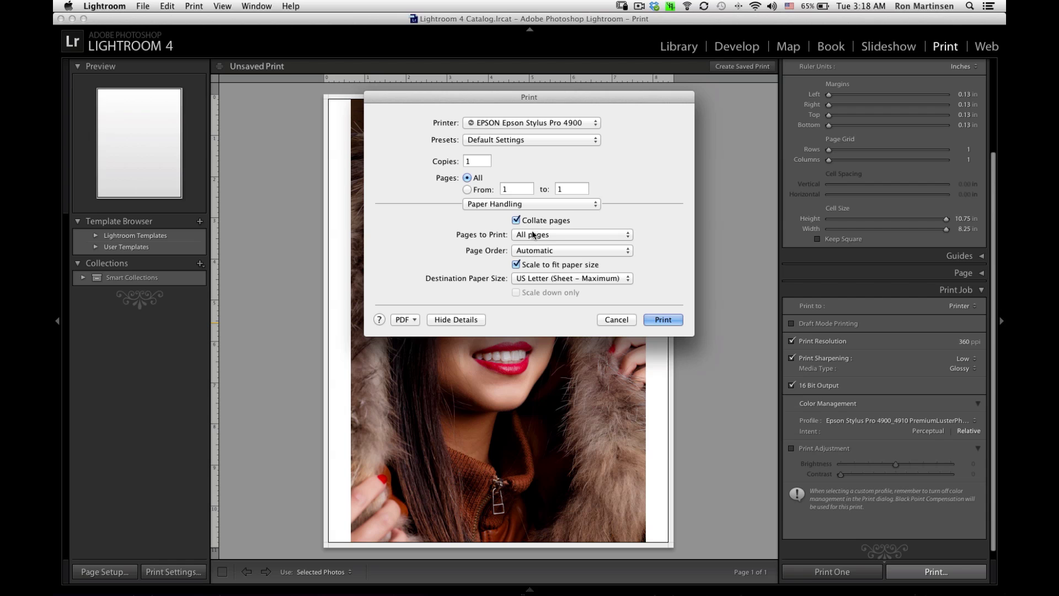
Step: In the 4900's Printer Settings, set Manual Feed and Ultra Premium Photo Paper Luster media
left_click(524, 205)
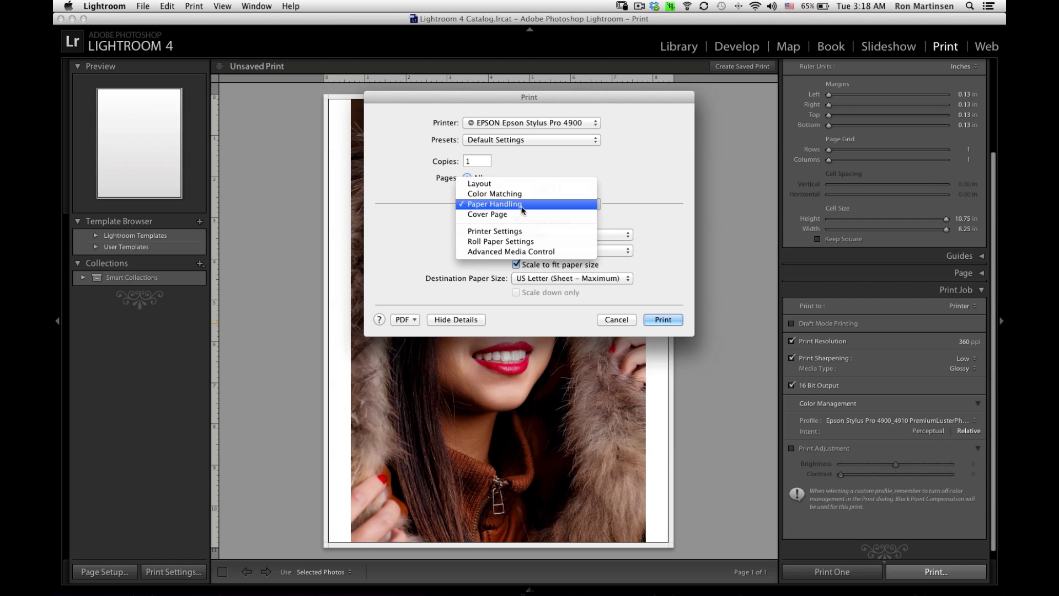
left_click(522, 232)
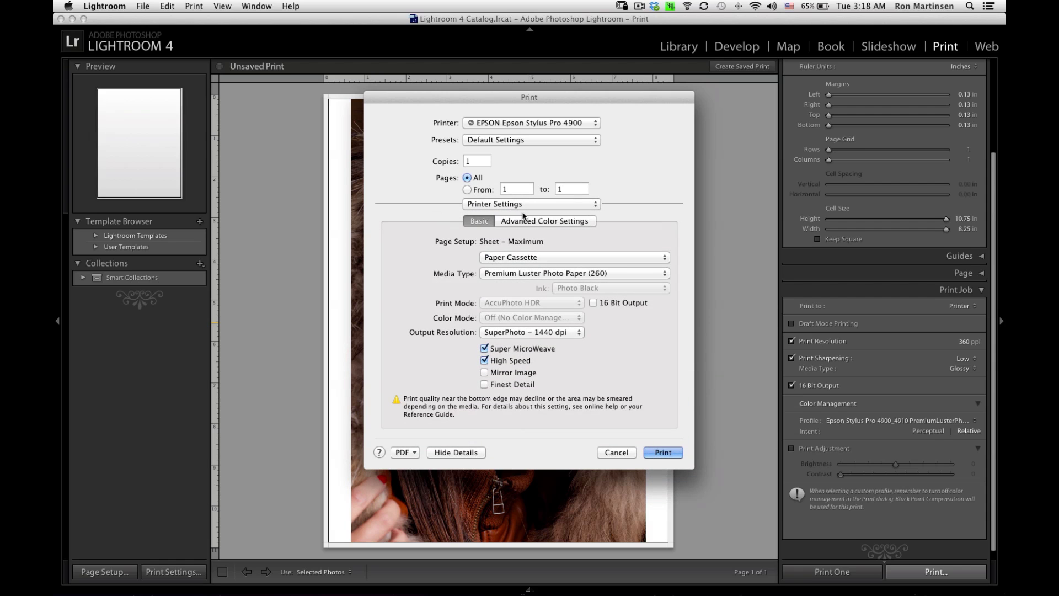
left_click(528, 257)
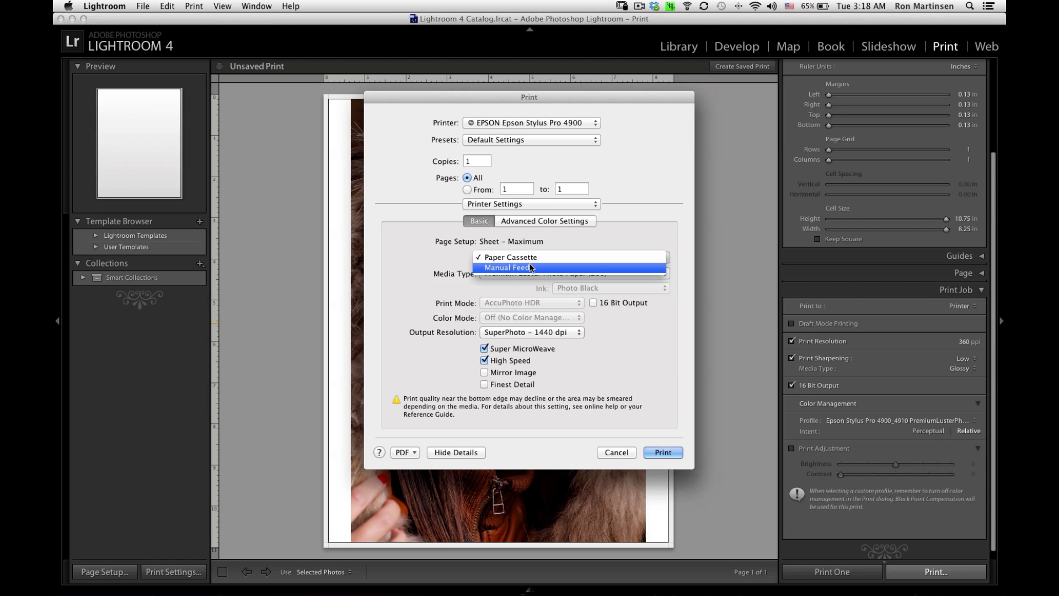
left_click(531, 268)
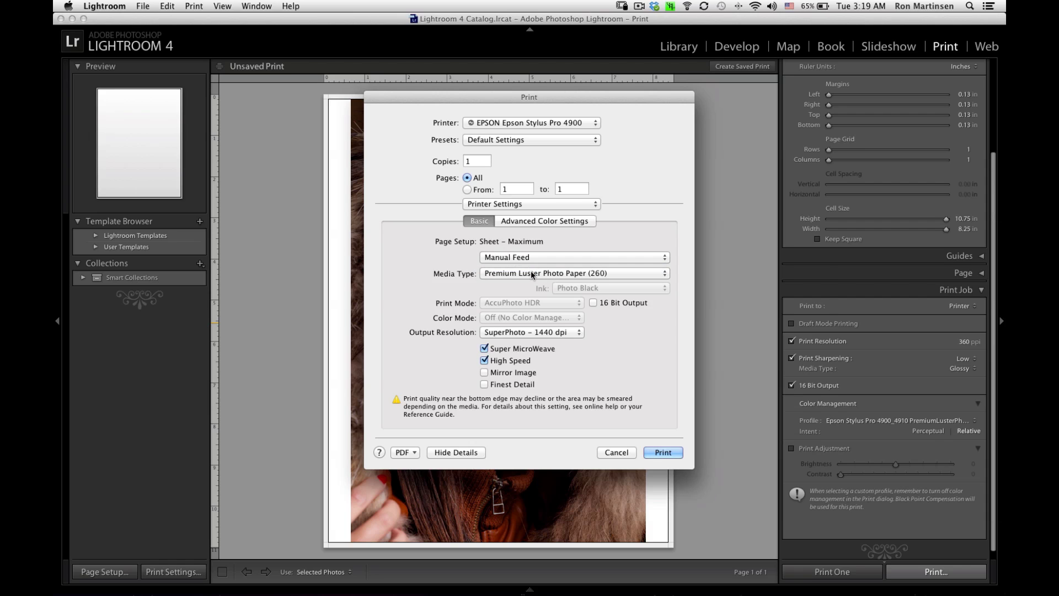
left_click(531, 273)
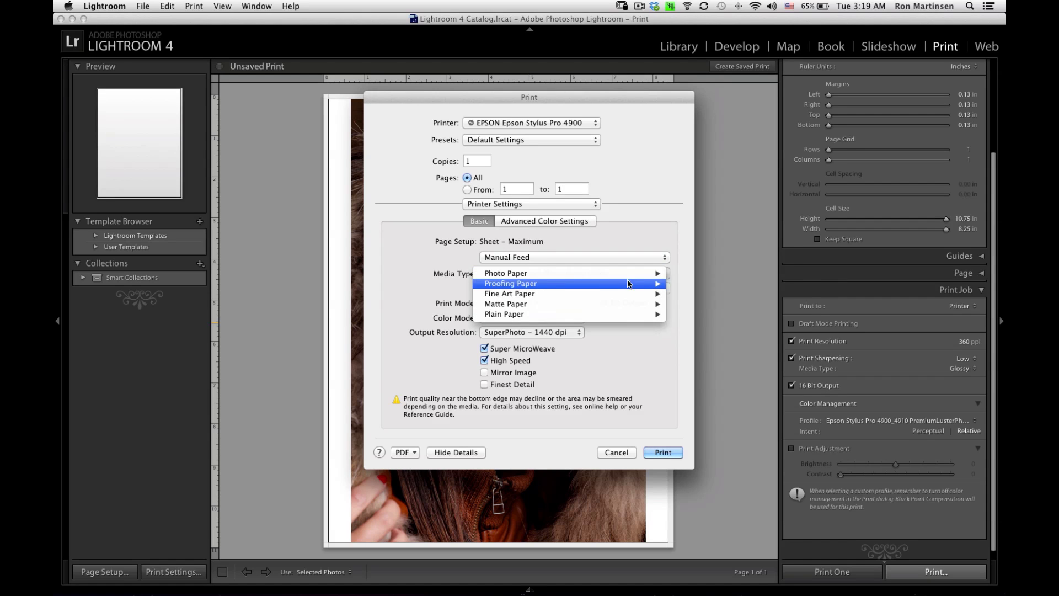
mouse_move(665, 274)
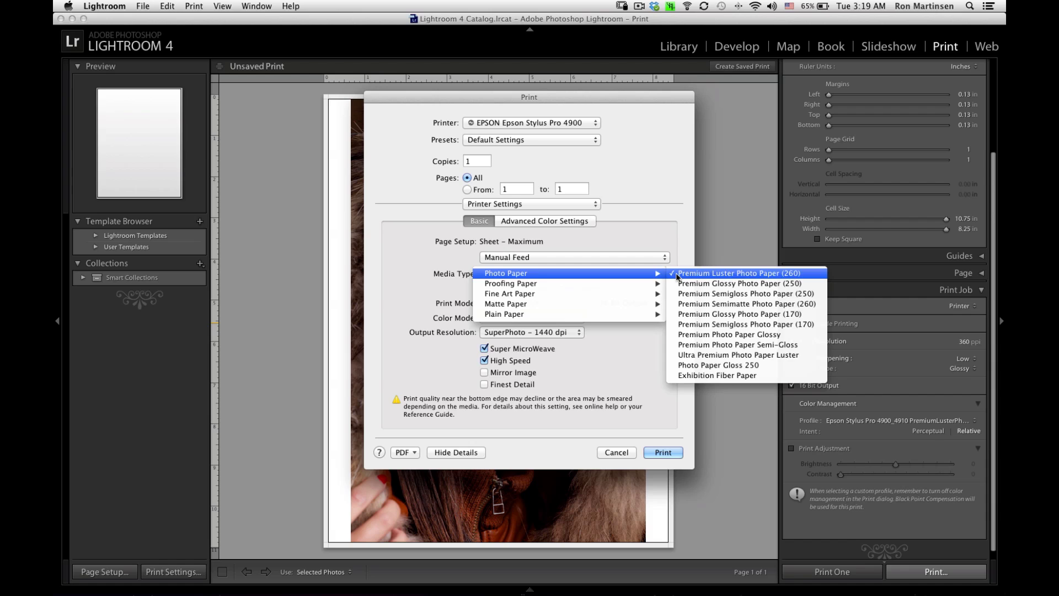
left_click(737, 355)
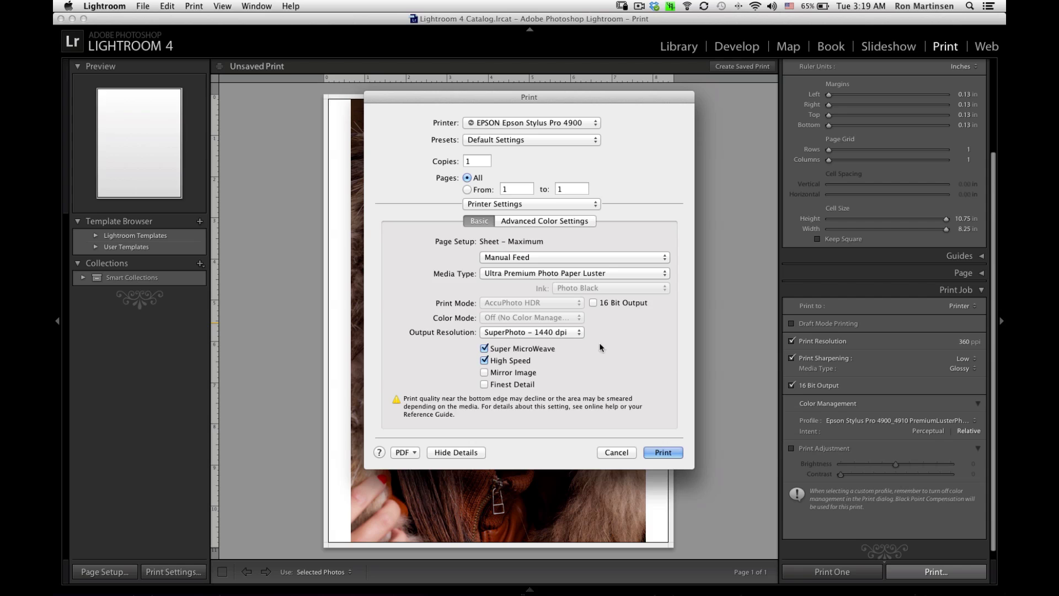
Step: Enable 16 Bit Output, set SuperPhoto – 2880 dpi, and confirm driver color management is off
left_click(593, 303)
left_click(565, 332)
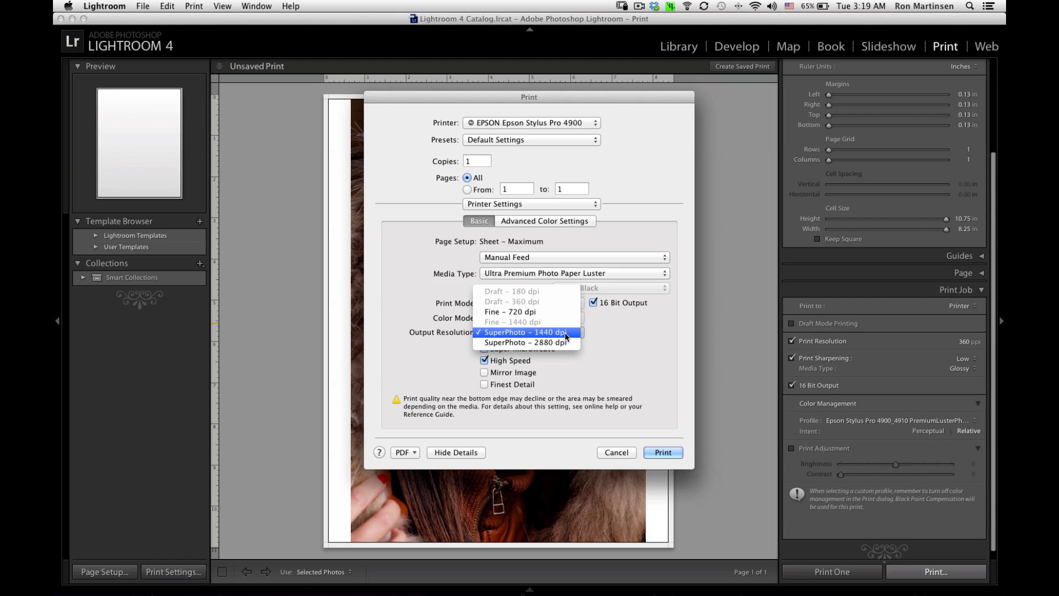
left_click(563, 344)
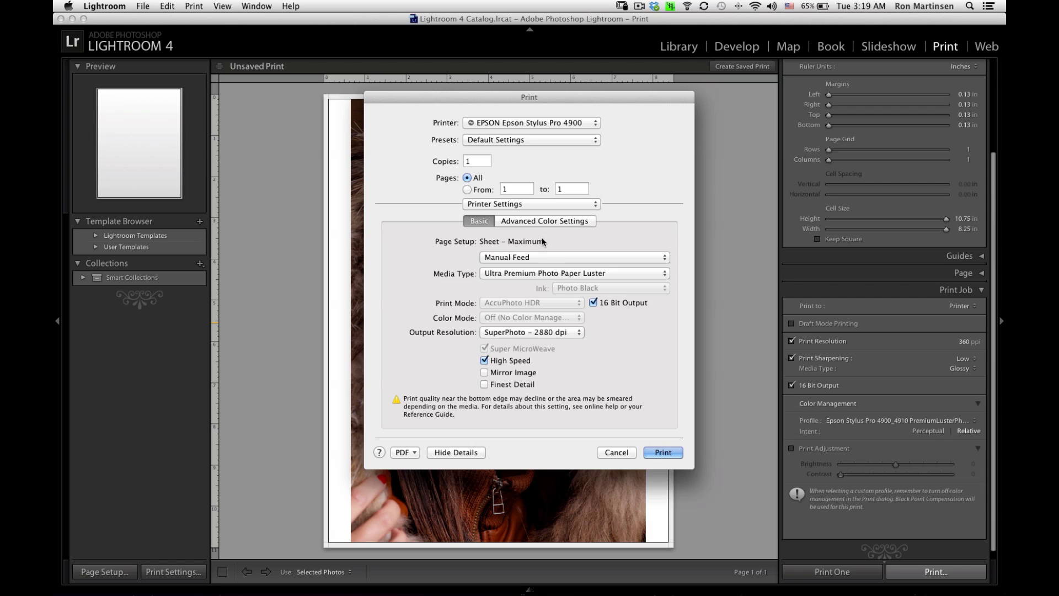
left_click(531, 222)
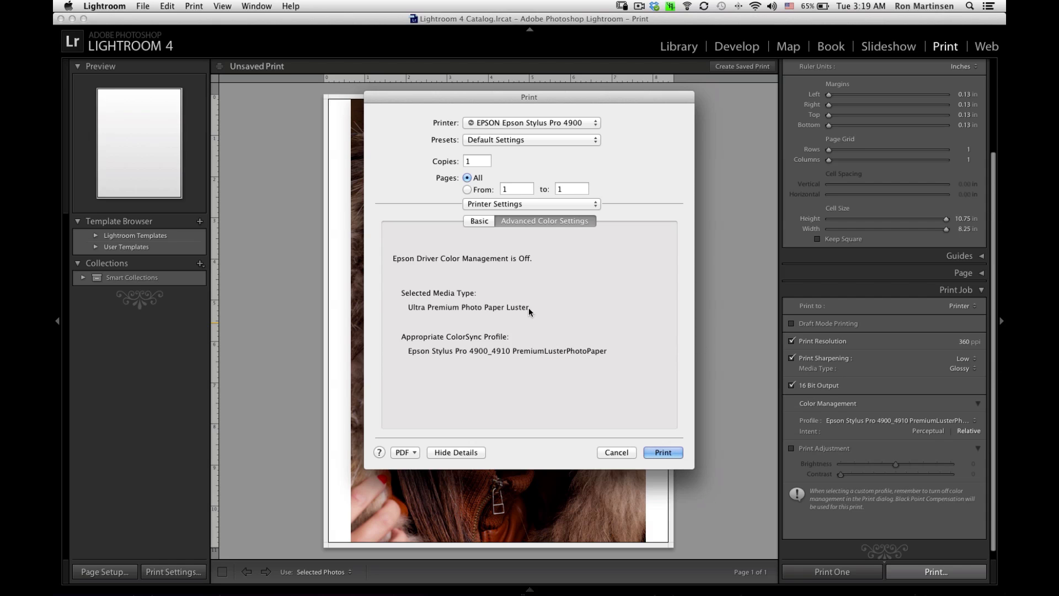
Step: Review Roll Paper Settings, then show Advanced Media Control (Color Density 0, Paper Thickness 3)
left_click(489, 224)
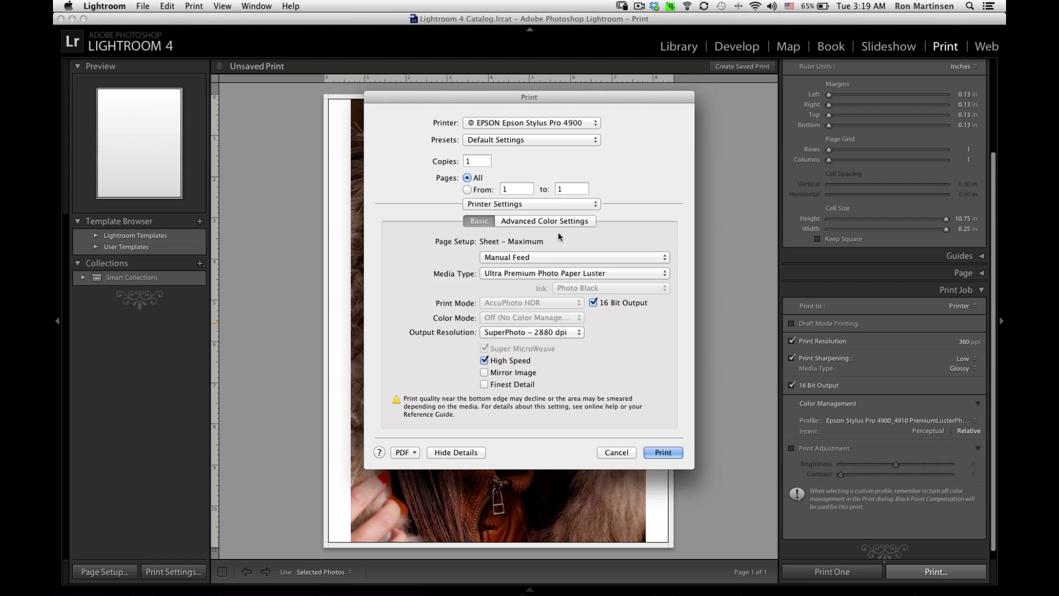
left_click(539, 206)
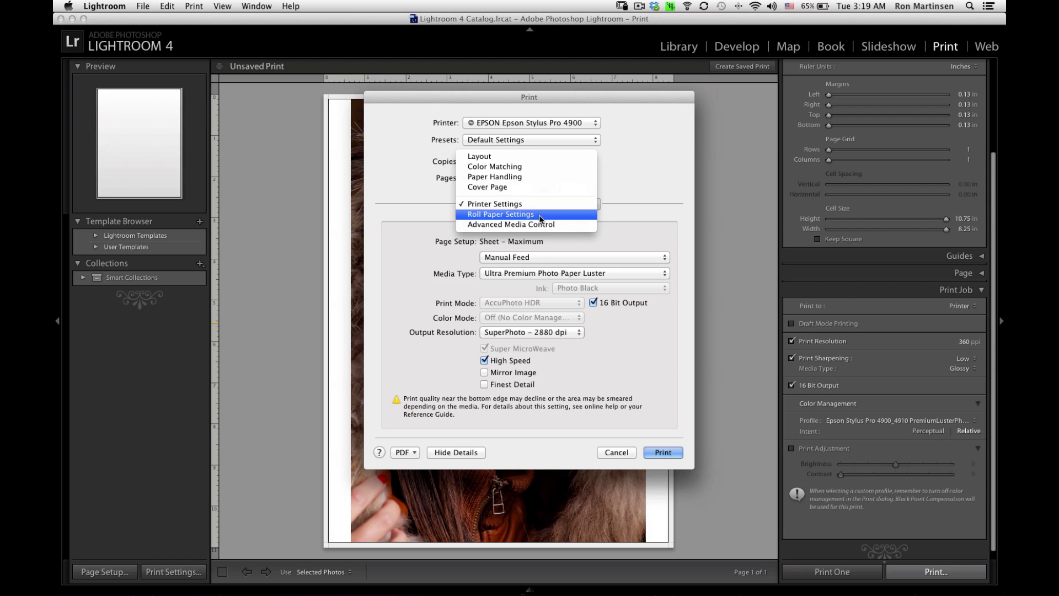
left_click(538, 214)
left_click(539, 204)
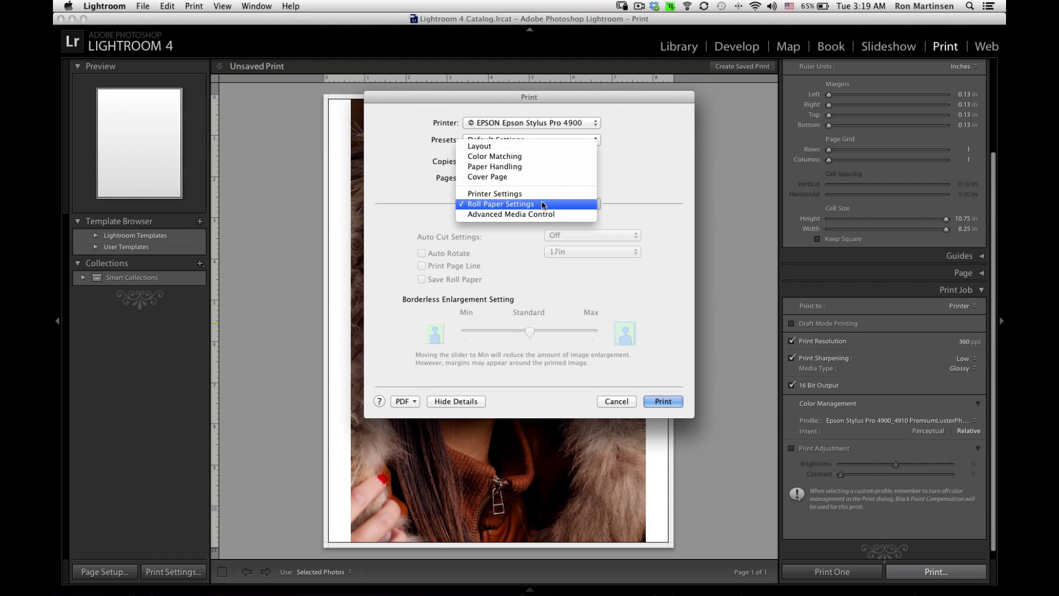
left_click(544, 214)
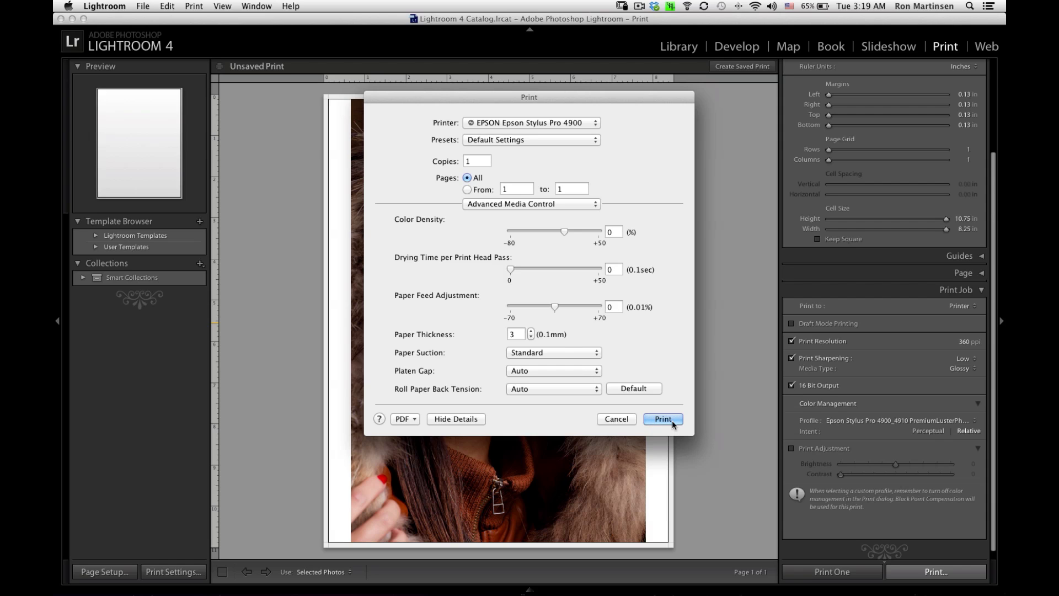
Step: Cancel the Print dialog to return to the fur-hood portrait layout
left_click(632, 420)
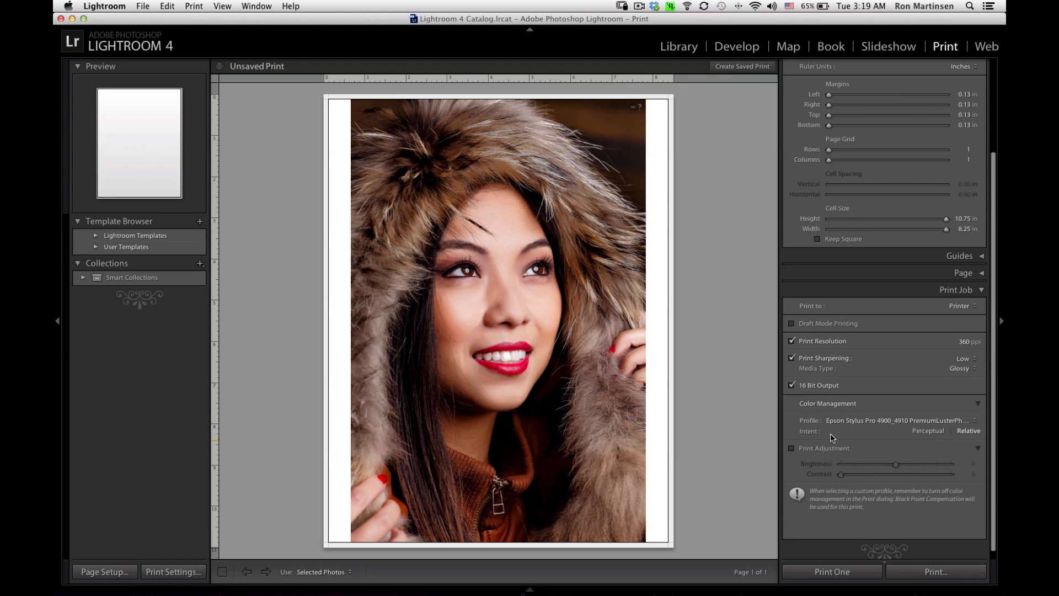